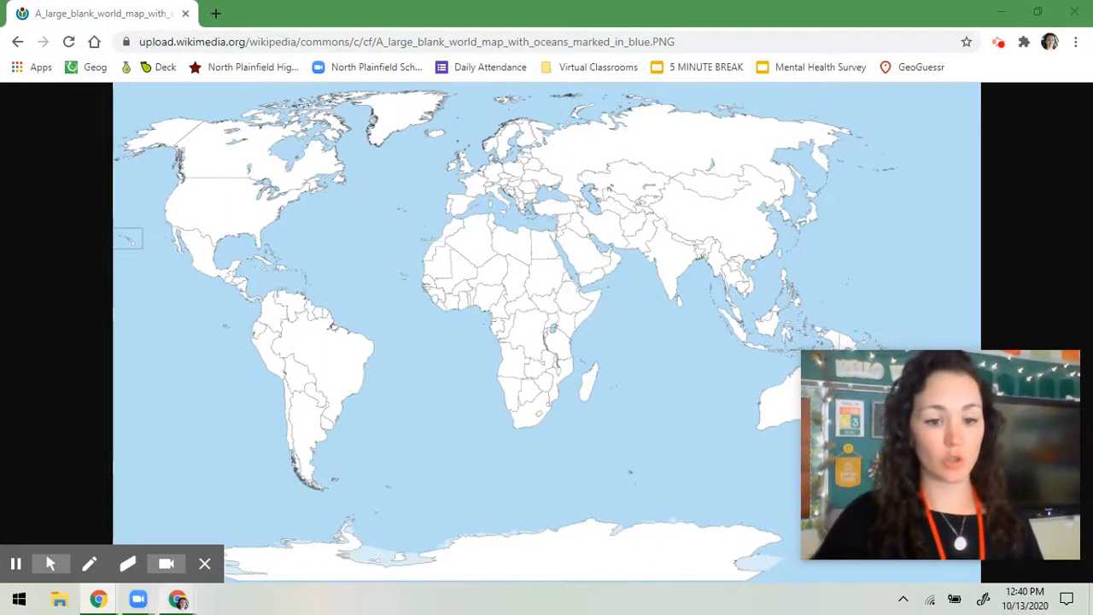
# - Switch to the Zoom meeting and share the browser window showing the blank world map
pyautogui.moveTo(139, 602)
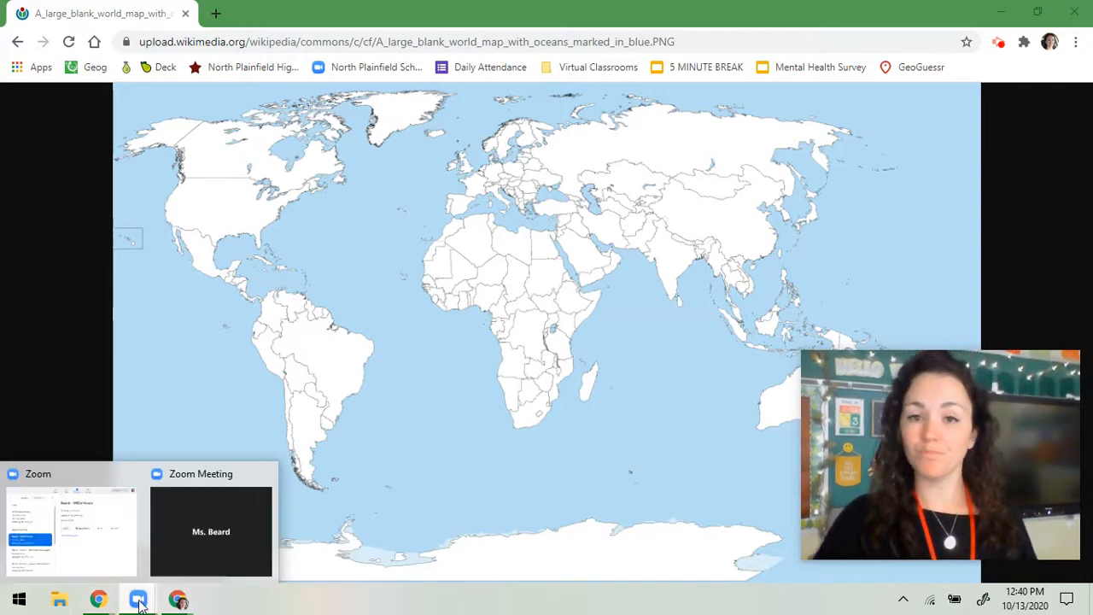
pyautogui.click(180, 551)
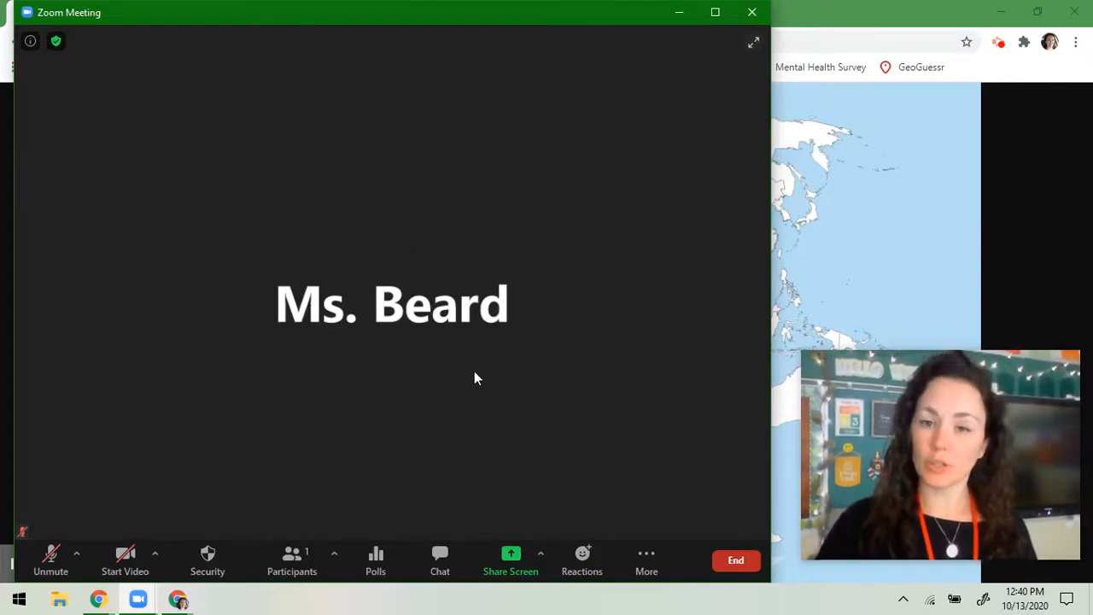
pyautogui.click(513, 564)
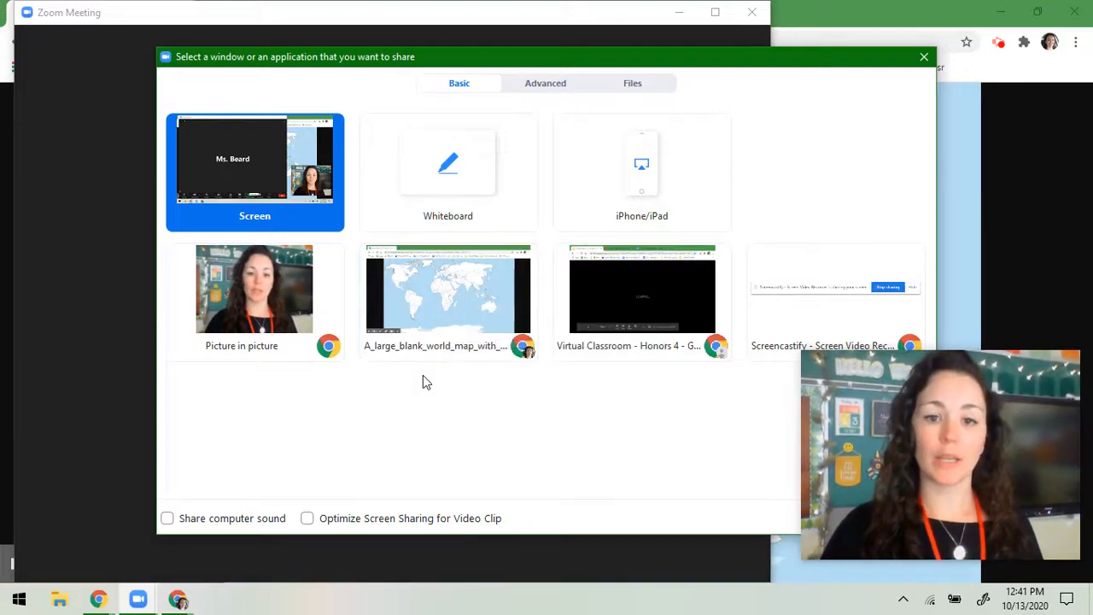
pyautogui.click(481, 318)
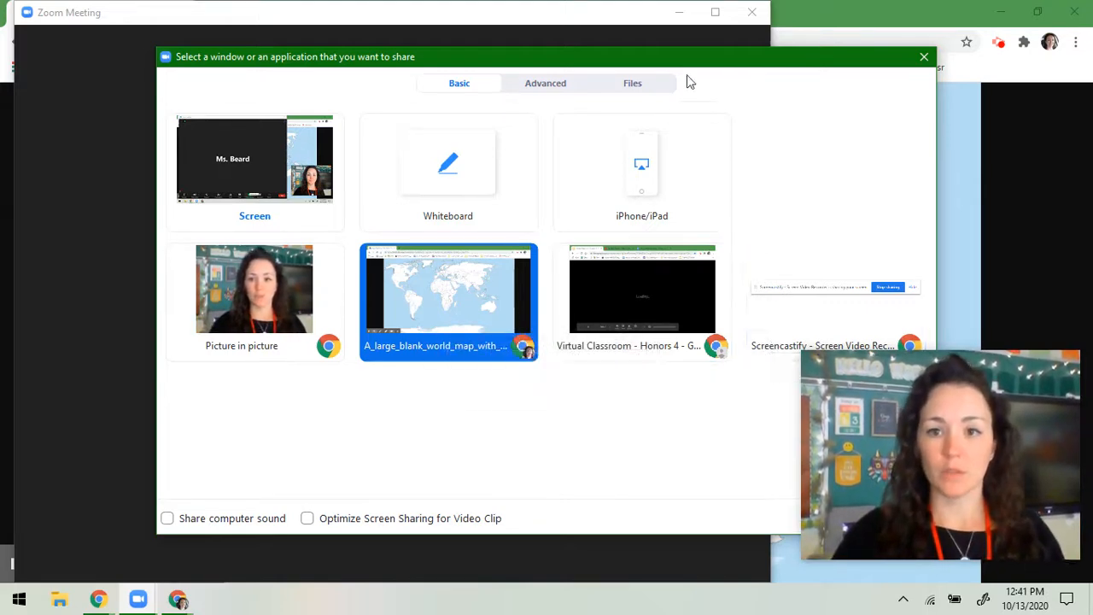
pyautogui.moveTo(680, 64); pyautogui.dragTo(519, 22)
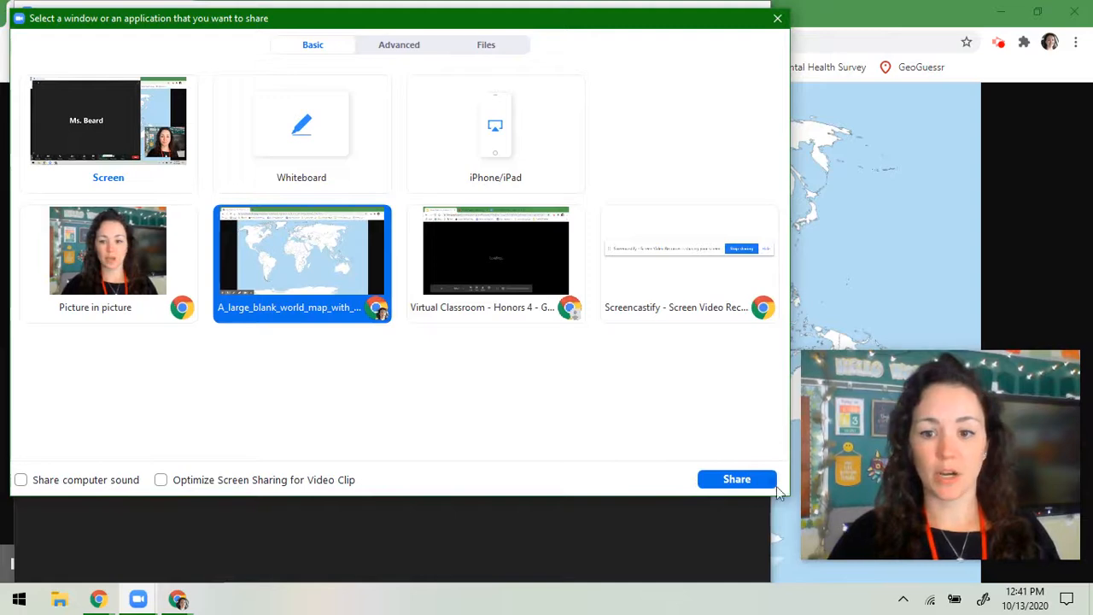
pyautogui.click(739, 477)
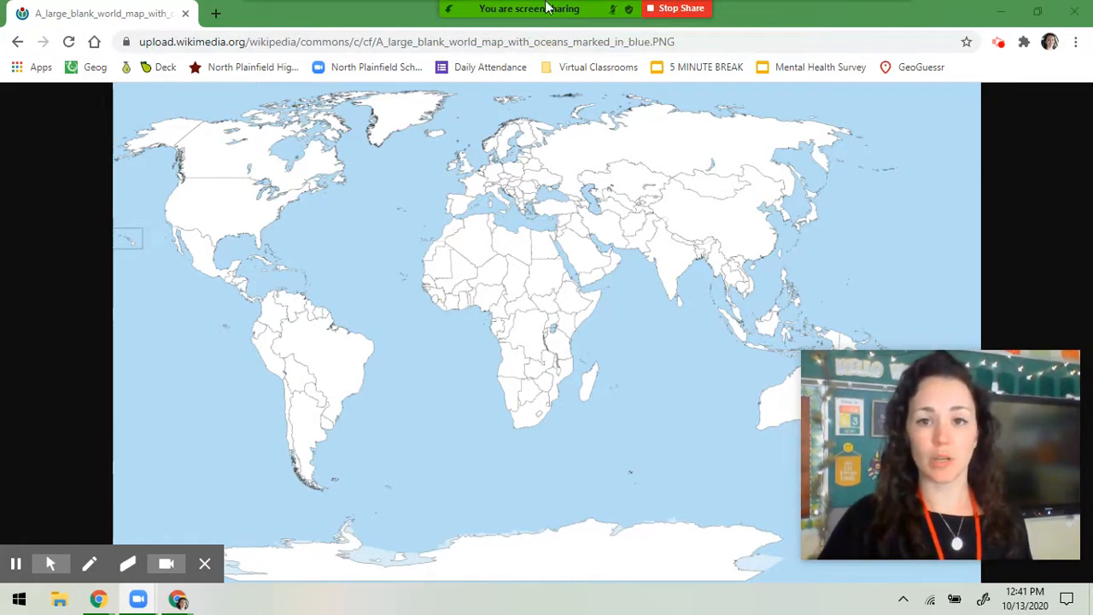
# - View the participants list and the meeting chat during the screen share, closing each one again
pyautogui.click(315, 18)
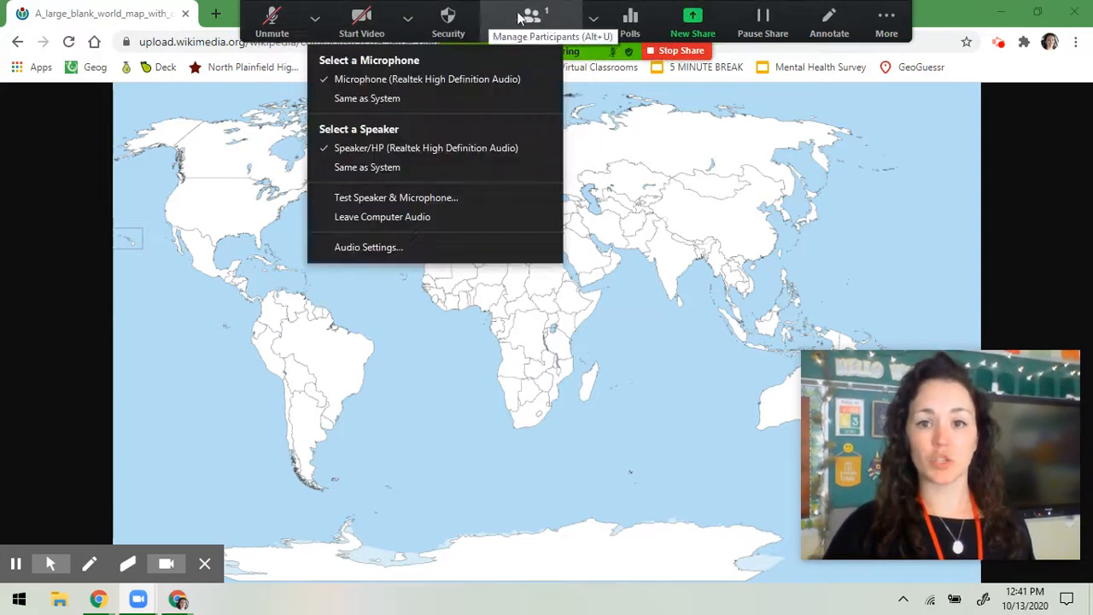
pyautogui.click(527, 19)
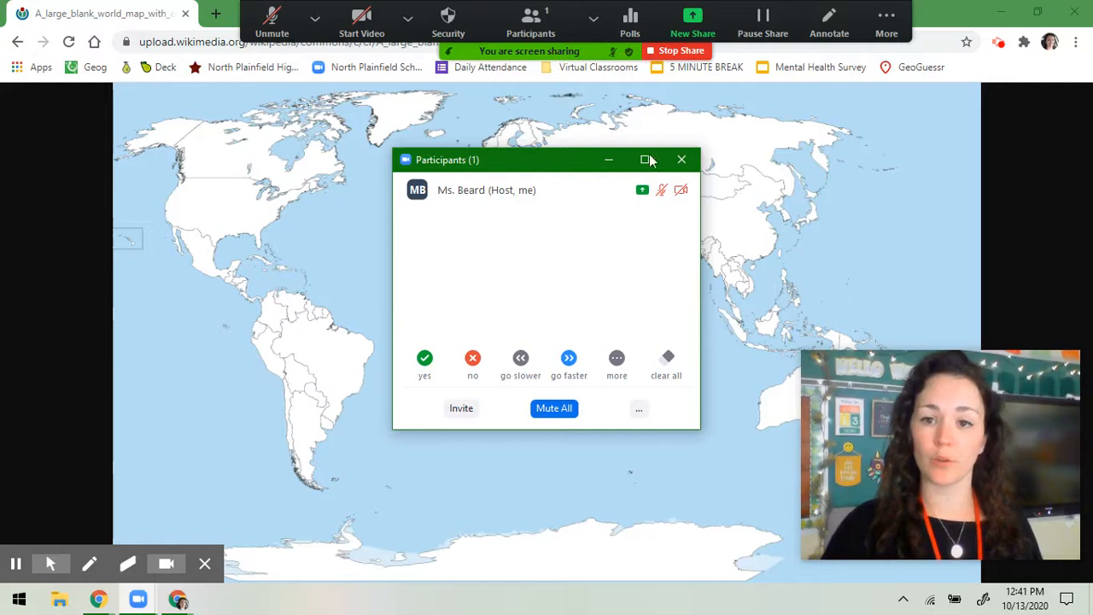
pyautogui.click(682, 160)
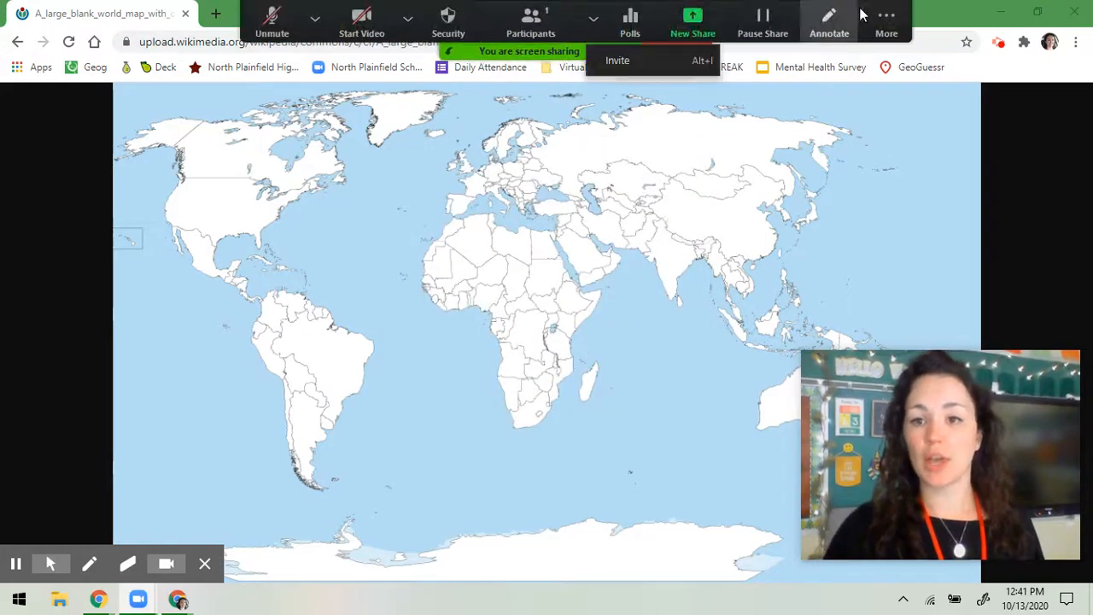
pyautogui.click(887, 21)
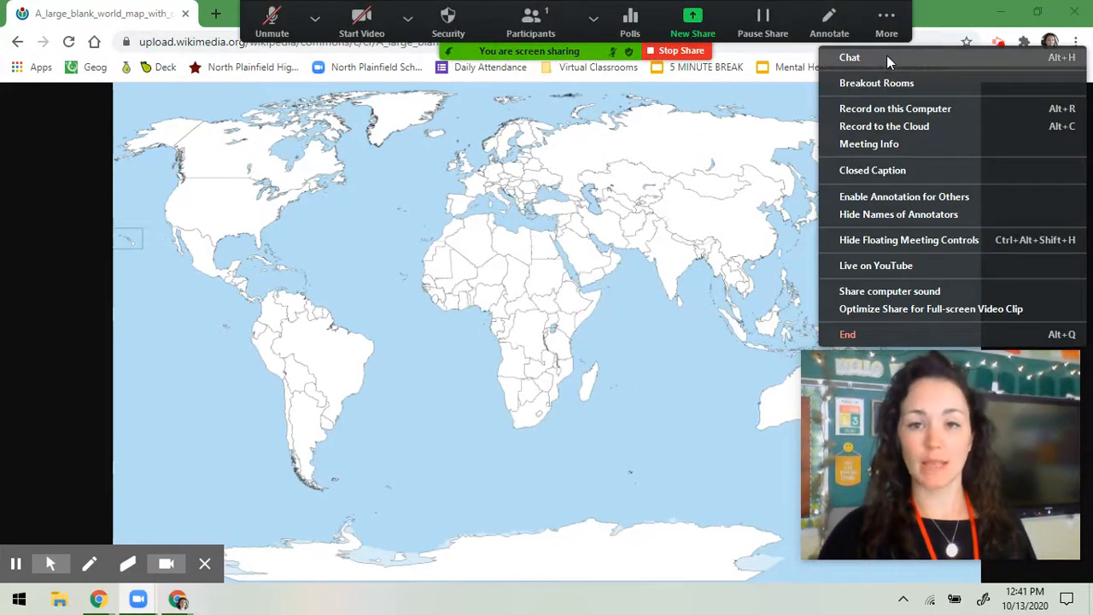
pyautogui.click(886, 58)
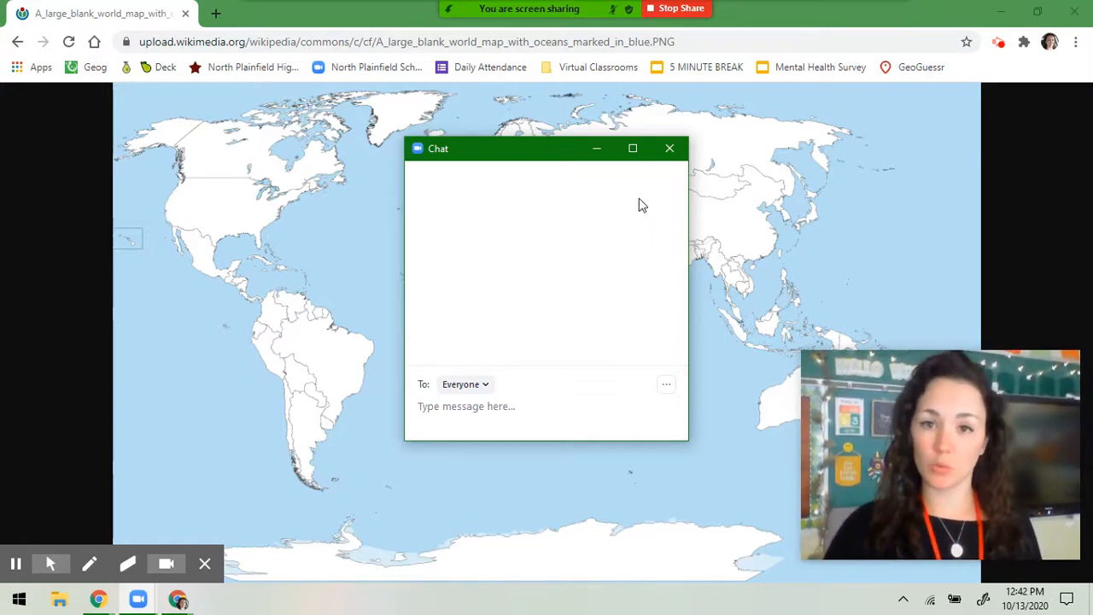
pyautogui.click(670, 149)
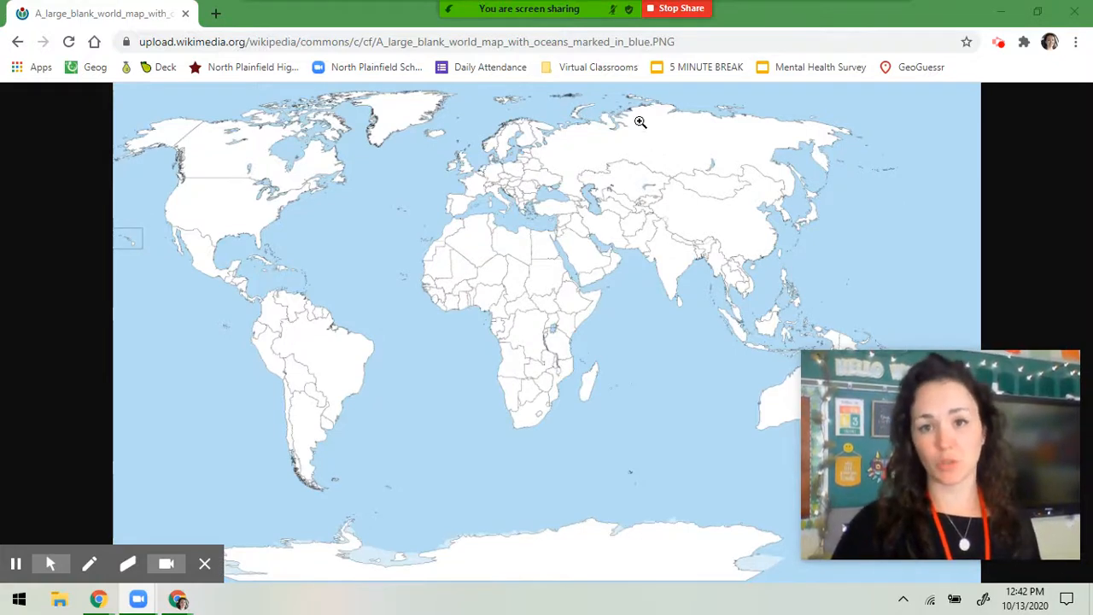
# - Turn on annotation for the shared world map and activate the Select tool
pyautogui.moveTo(521, 7)
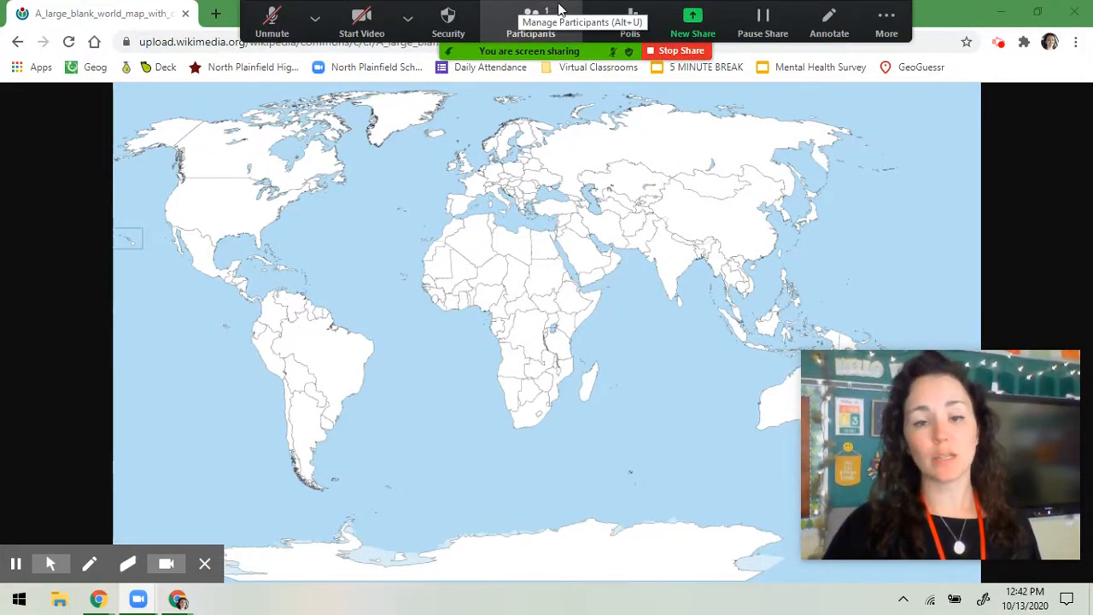
pyautogui.click(829, 26)
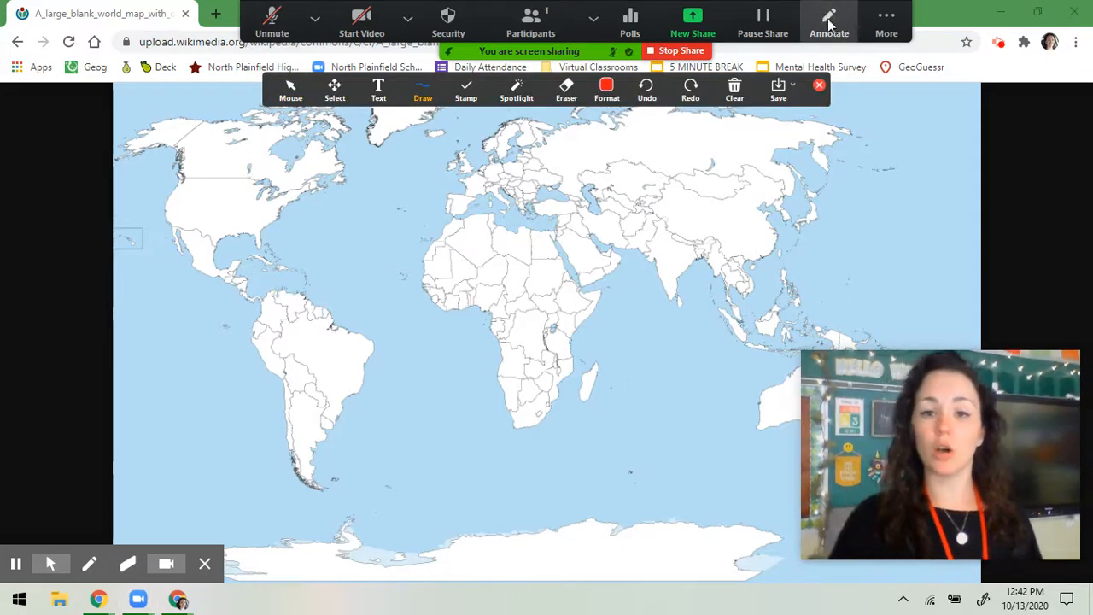
pyautogui.click(316, 16)
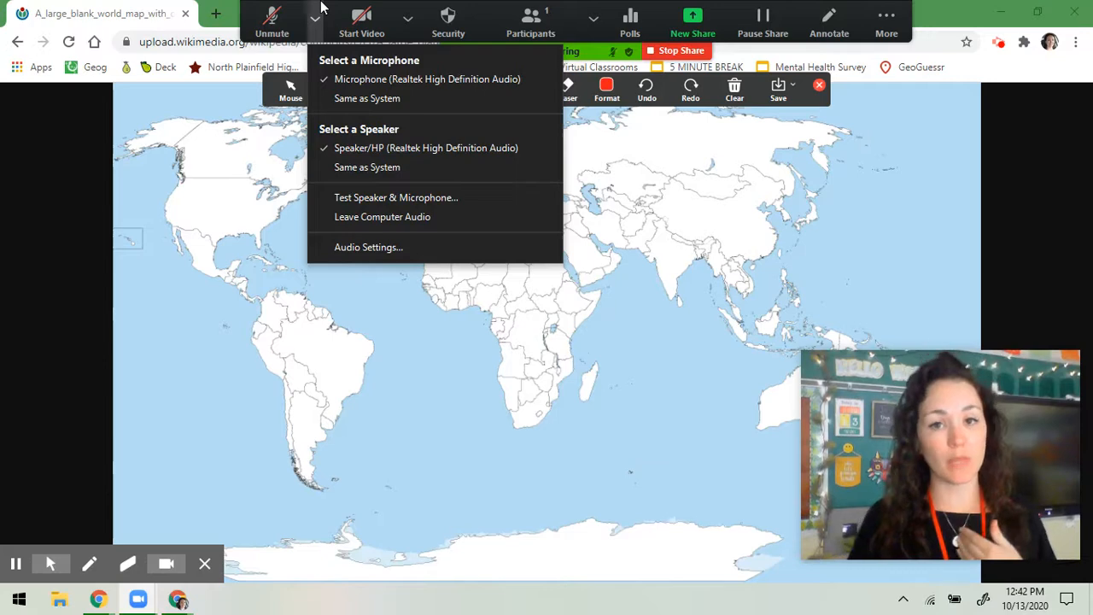
pyautogui.click(455, 387)
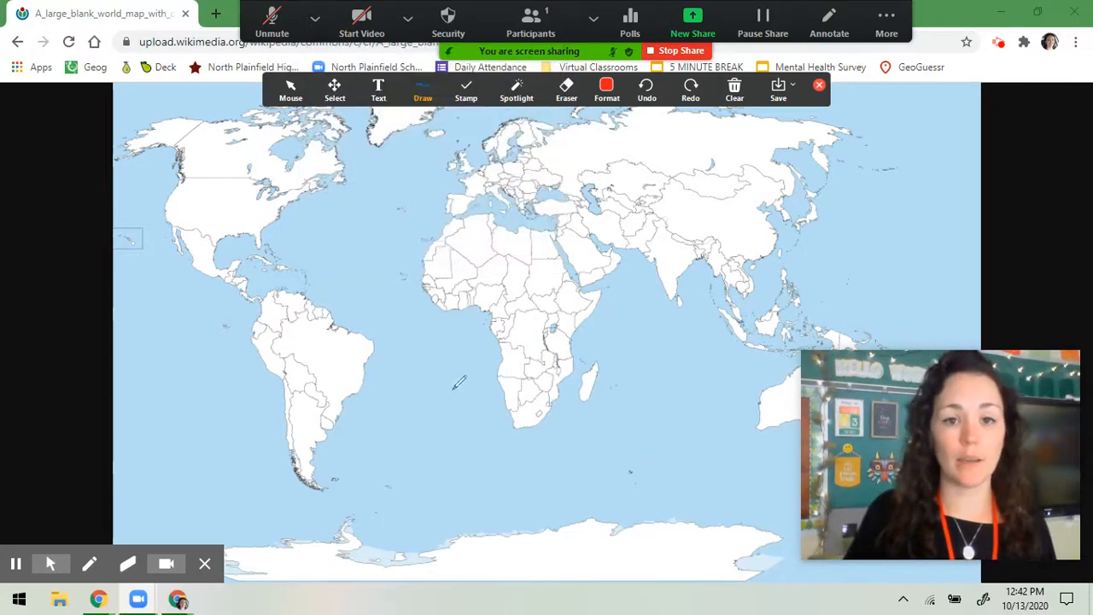
pyautogui.click(287, 93)
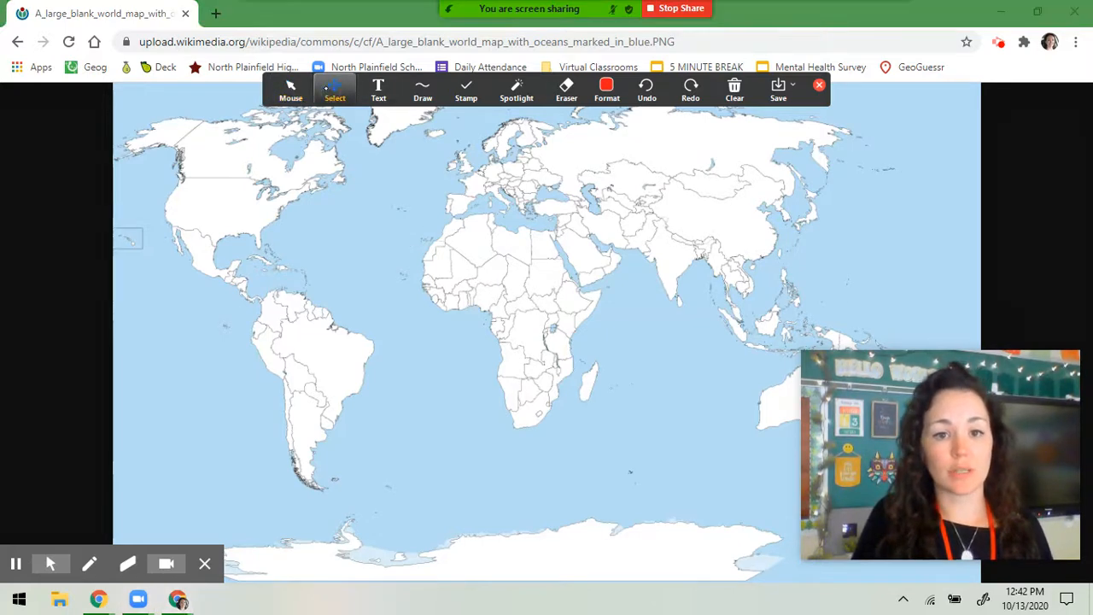
pyautogui.click(334, 86)
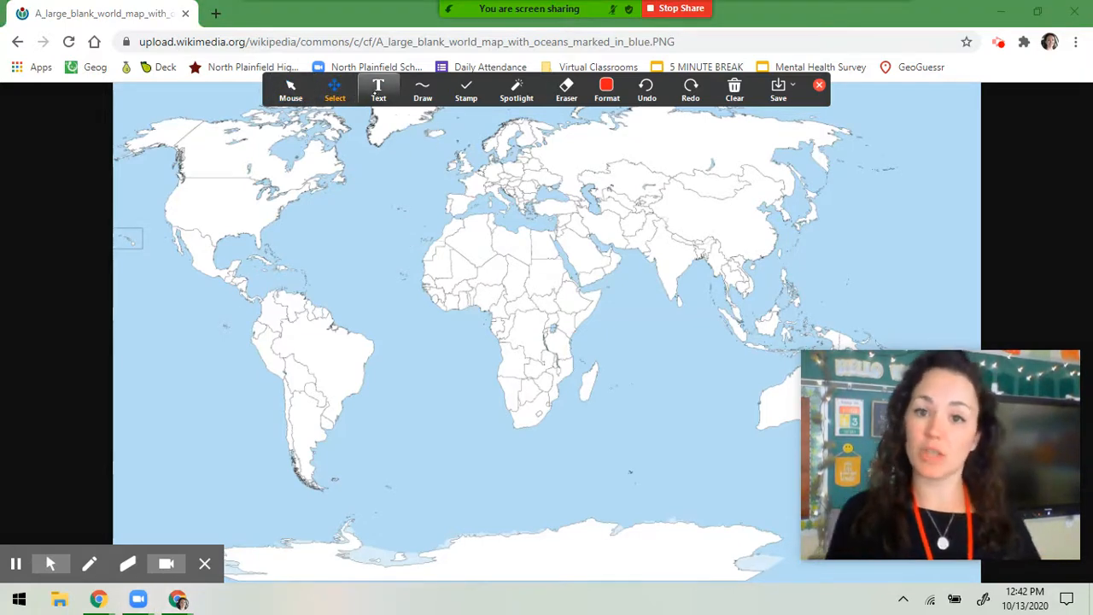
# - Add the text label "USA!" over the United States and nudge it slightly to the west
pyautogui.click(378, 92)
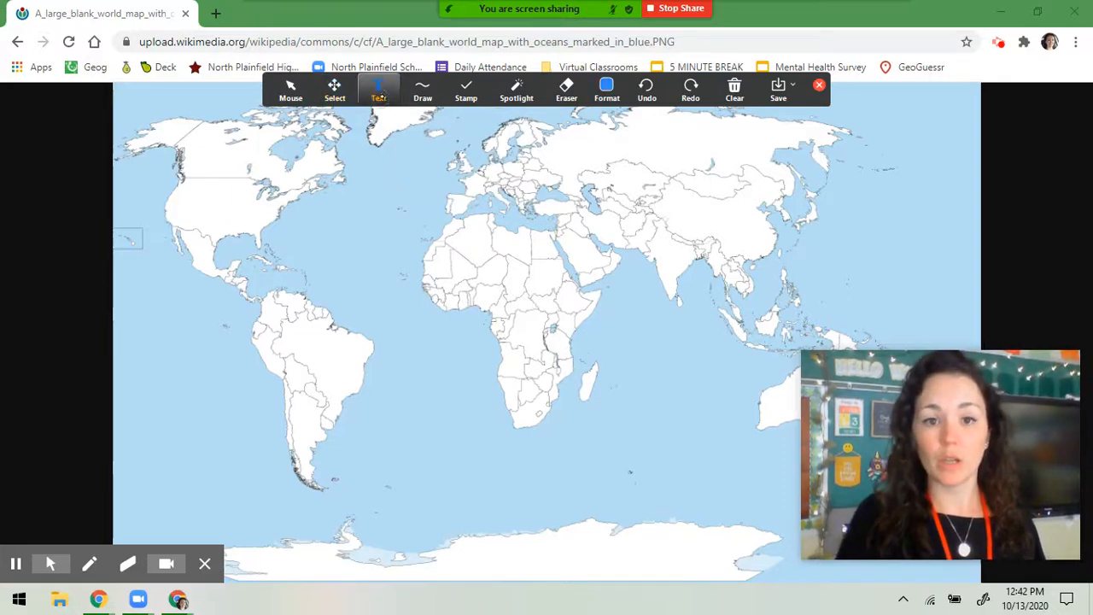
pyautogui.click(196, 201)
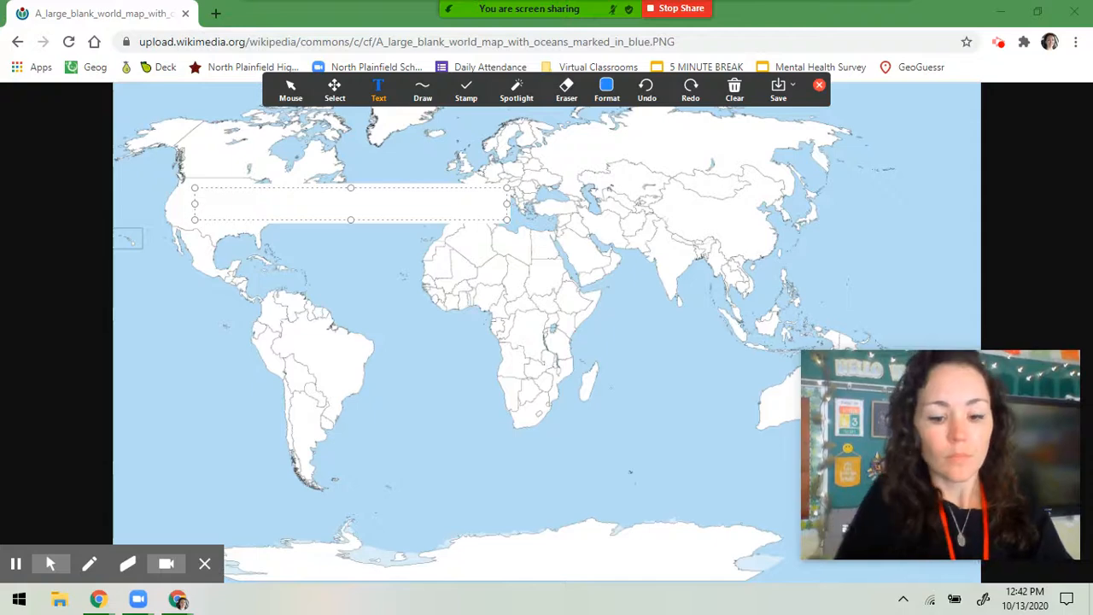
pyautogui.write('USA!')
pyautogui.press('Return')
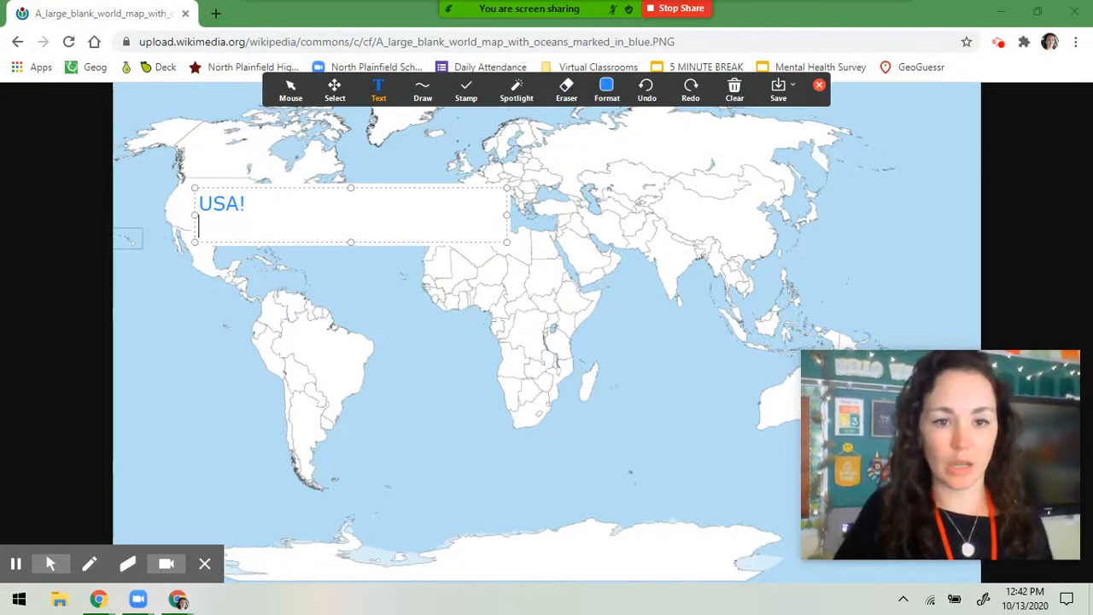
pyautogui.press('BackSpace')
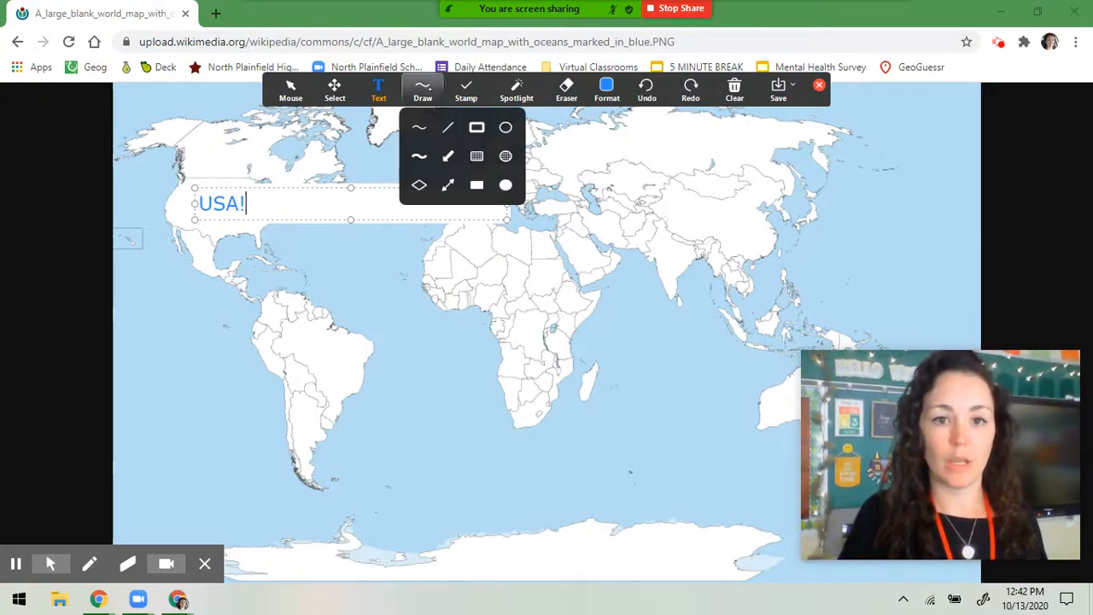
pyautogui.click(334, 90)
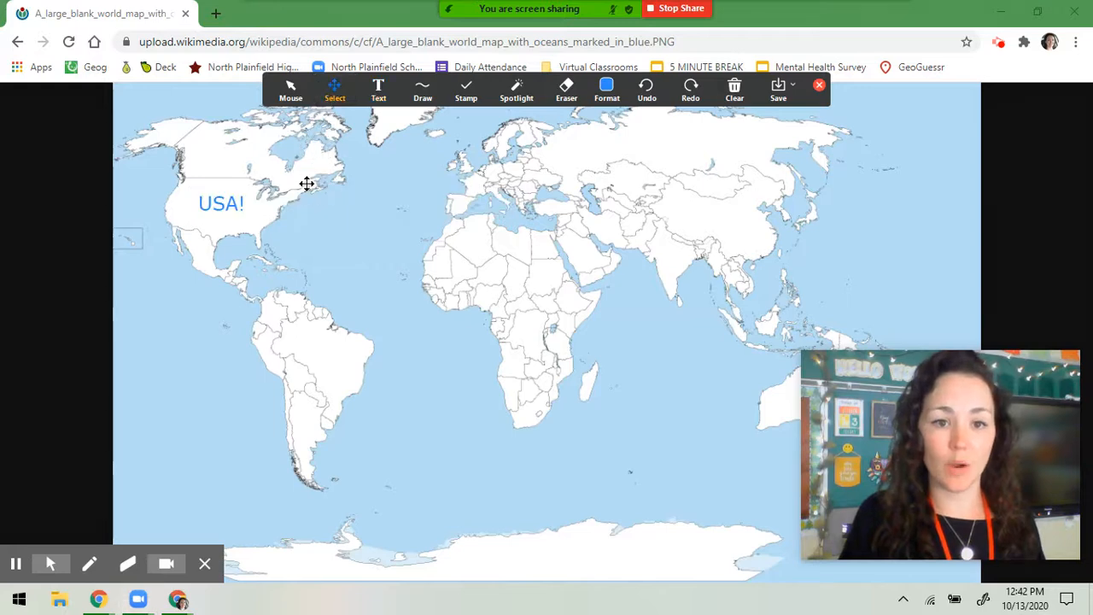
pyautogui.click(231, 204)
pyautogui.moveTo(231, 203)
pyautogui.mouseDown()
pyautogui.moveTo(236, 224)
pyautogui.moveTo(228, 205)
pyautogui.mouseUp()
# - Handwrite Russia, Mongolia and China on their countries in dark red with the freehand pen, and scribble loose lines around the map's northern and western edges
pyautogui.moveTo(423, 92)
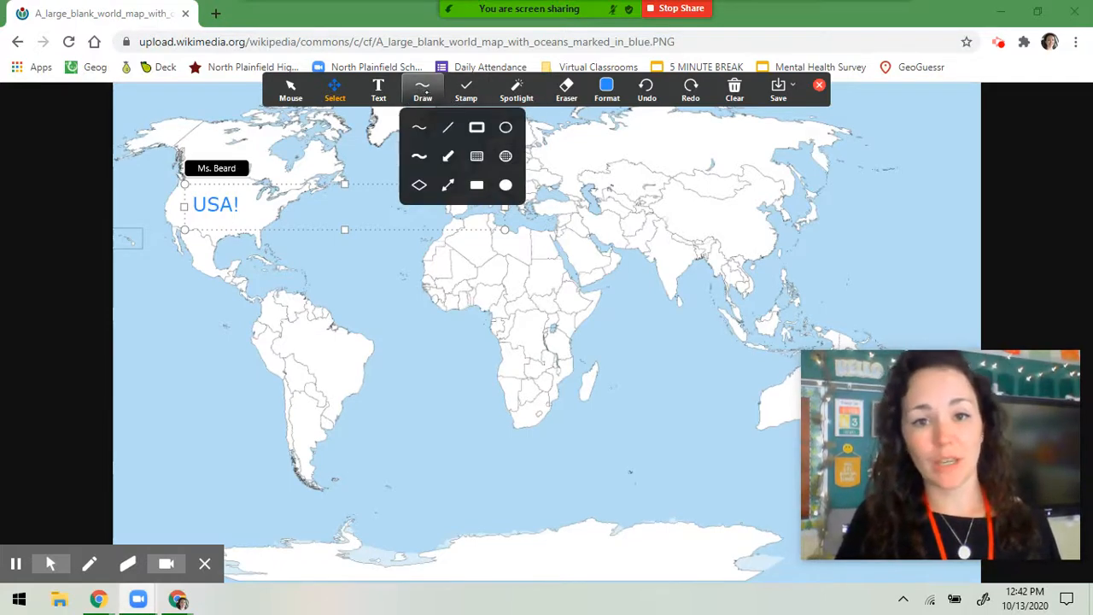
pyautogui.click(422, 130)
pyautogui.moveTo(609, 93)
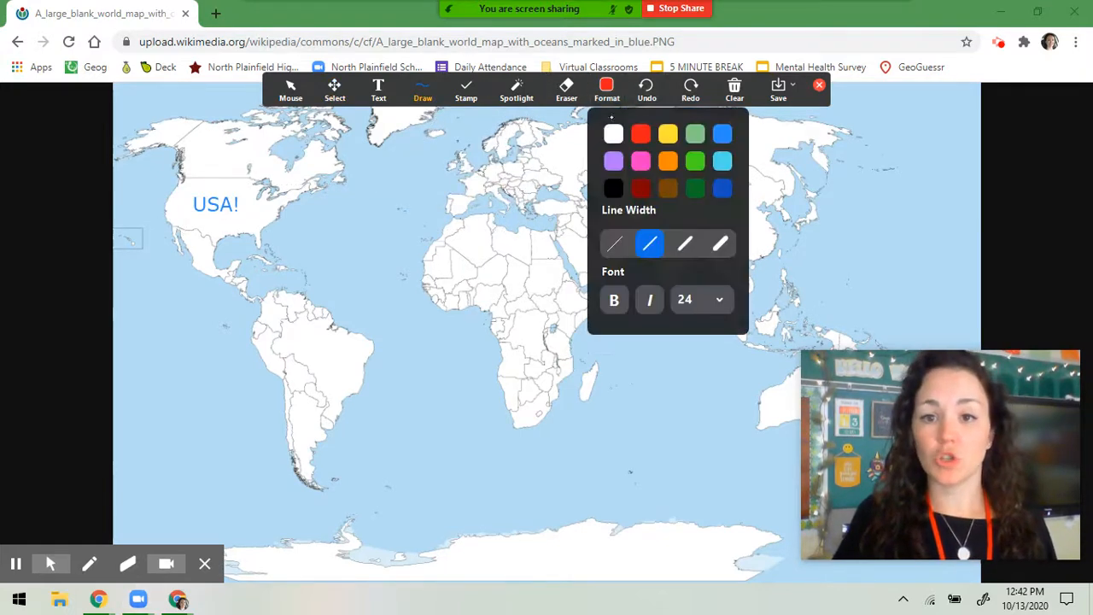
pyautogui.click(640, 188)
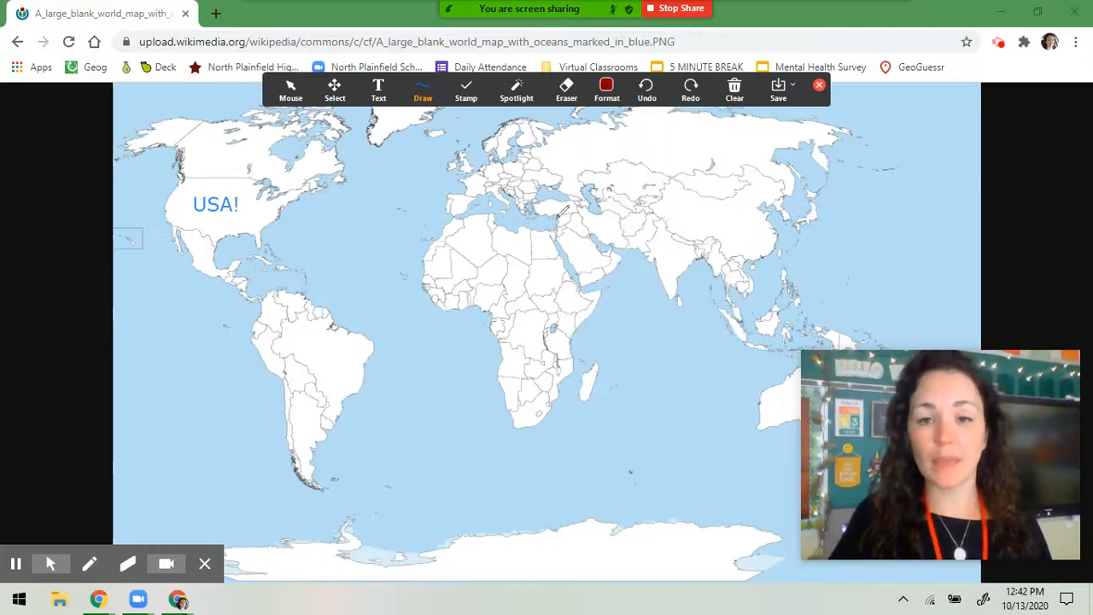
pyautogui.moveTo(594, 142)
pyautogui.mouseDown()
pyautogui.moveTo(629, 147)
pyautogui.moveTo(634, 136)
pyautogui.moveTo(651, 147)
pyautogui.mouseUp()
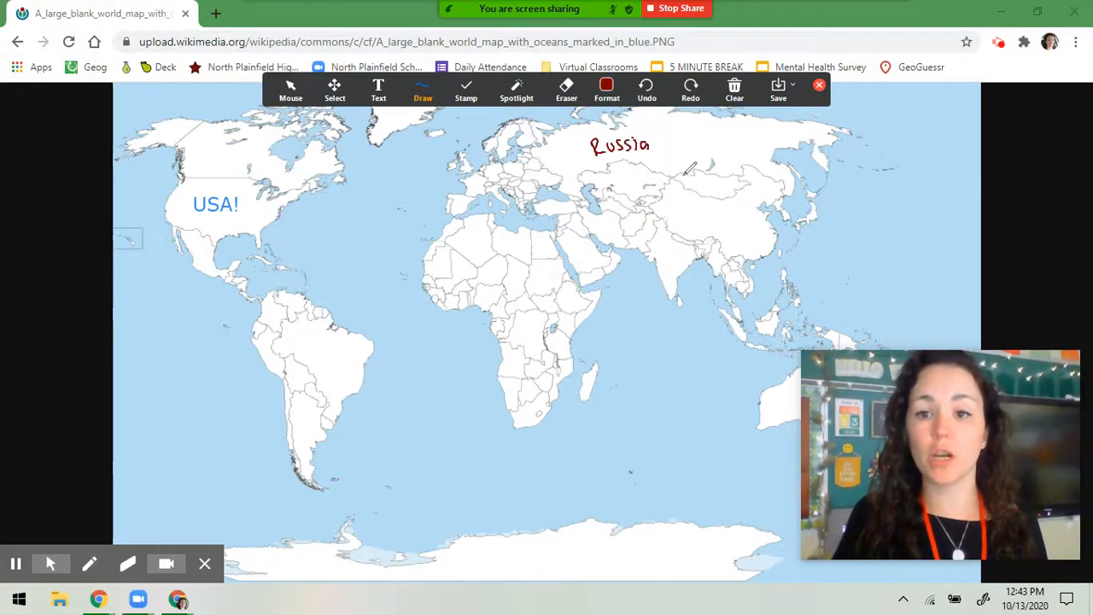
pyautogui.moveTo(681, 183)
pyautogui.mouseDown()
pyautogui.moveTo(749, 187)
pyautogui.moveTo(706, 224)
pyautogui.moveTo(751, 224)
pyautogui.mouseUp()
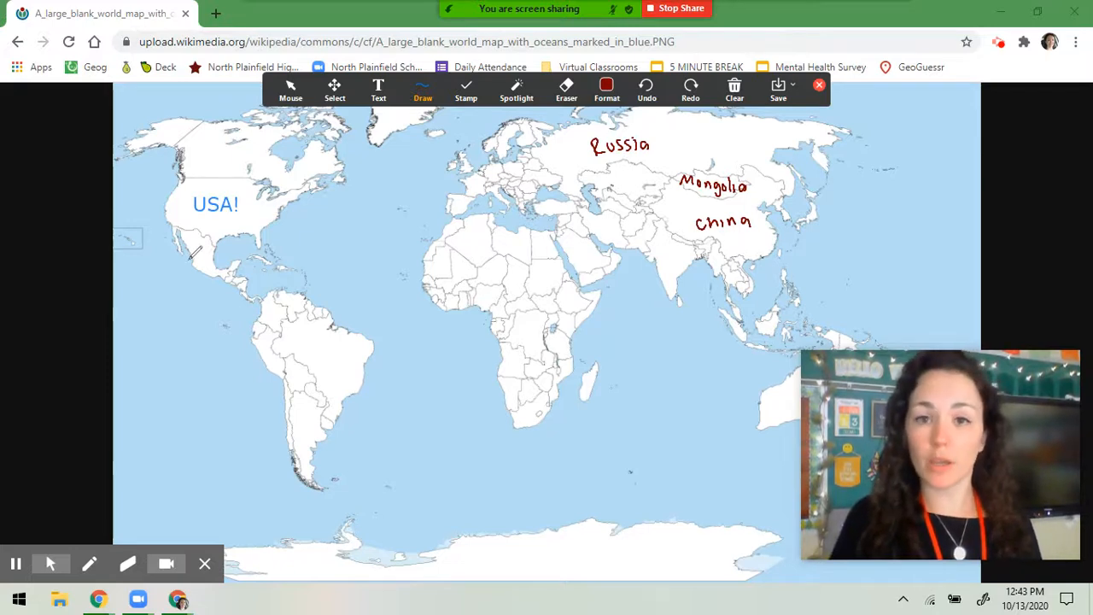
pyautogui.moveTo(170, 253)
pyautogui.mouseDown()
pyautogui.moveTo(147, 55)
pyautogui.moveTo(268, 24)
pyautogui.moveTo(254, 41)
pyautogui.moveTo(369, 113)
pyautogui.moveTo(96, 52)
pyautogui.moveTo(241, 17)
pyautogui.mouseUp()
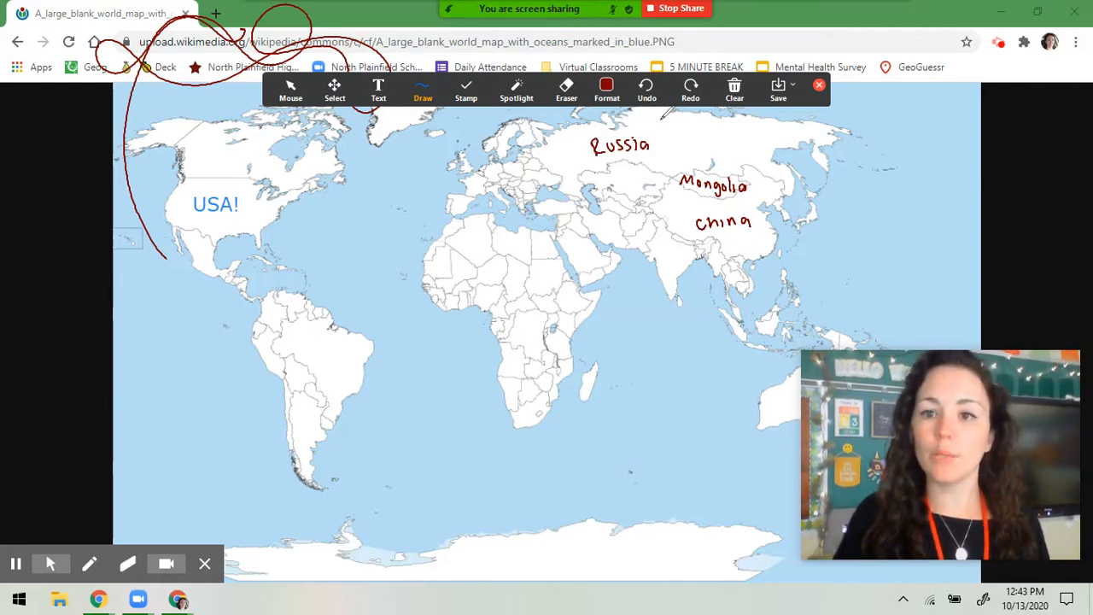
pyautogui.moveTo(663, 115); pyautogui.dragTo(429, 120)
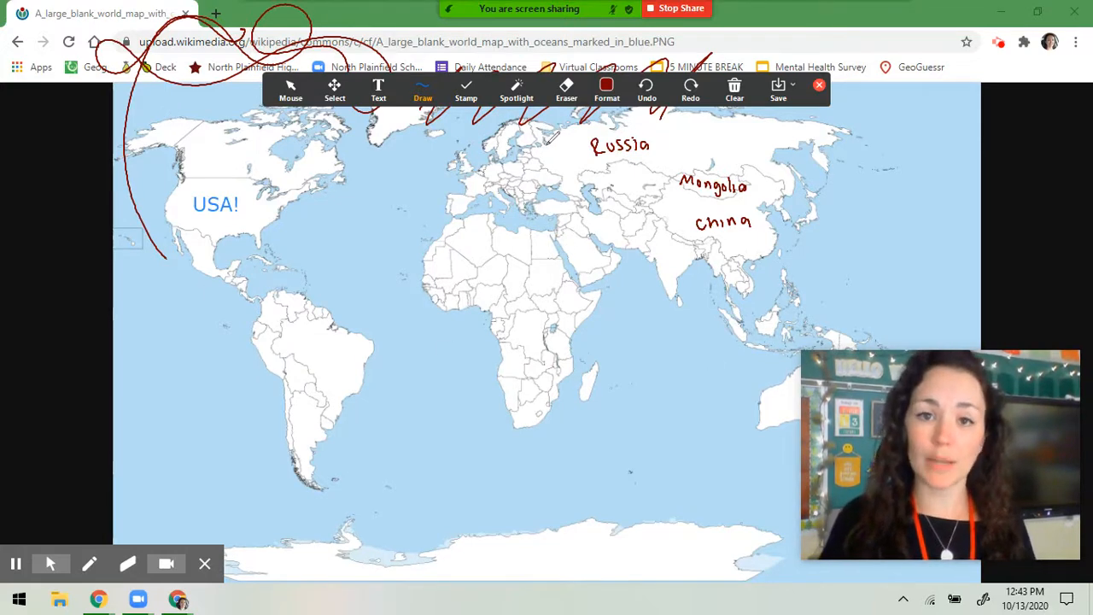
# - Erase the scribbled lines, the "USA!" label and the handwritten Russia, Mongolia and China labels from the map
pyautogui.click(567, 85)
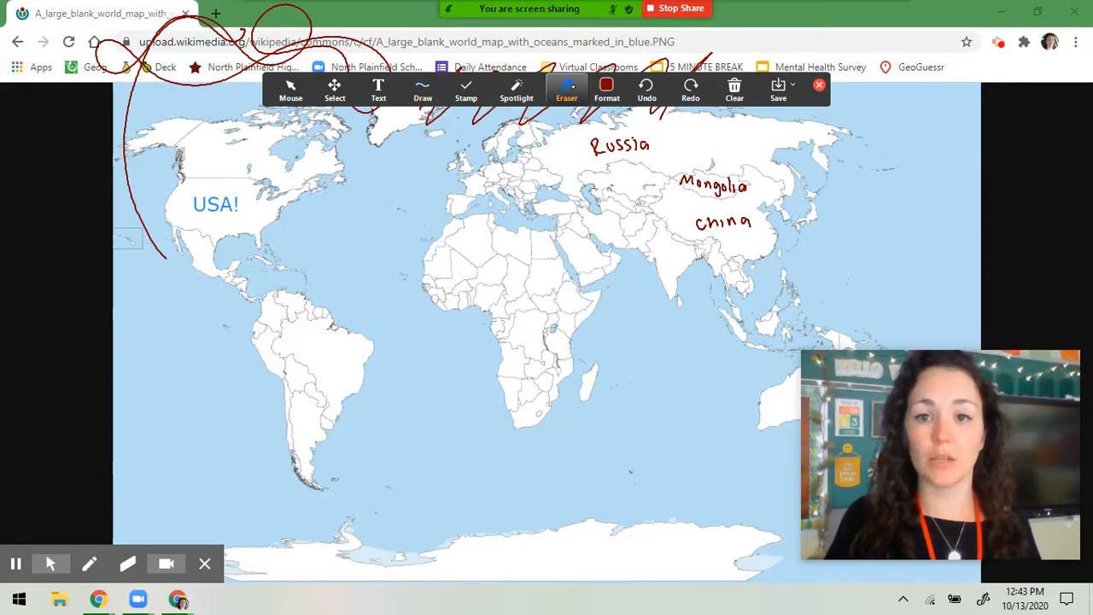
pyautogui.click(145, 172)
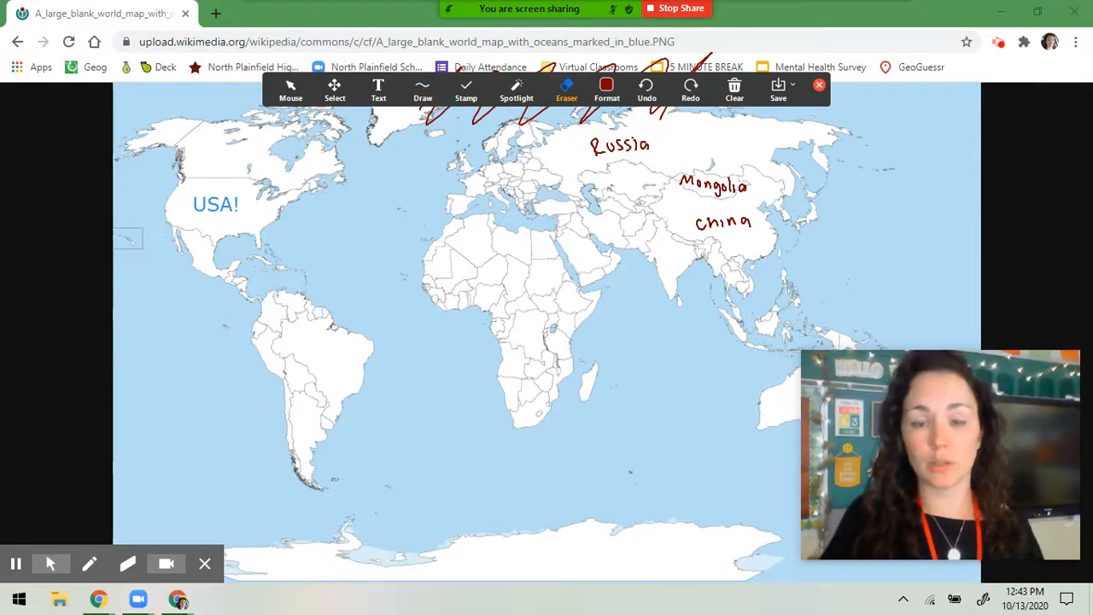
pyautogui.click(256, 189)
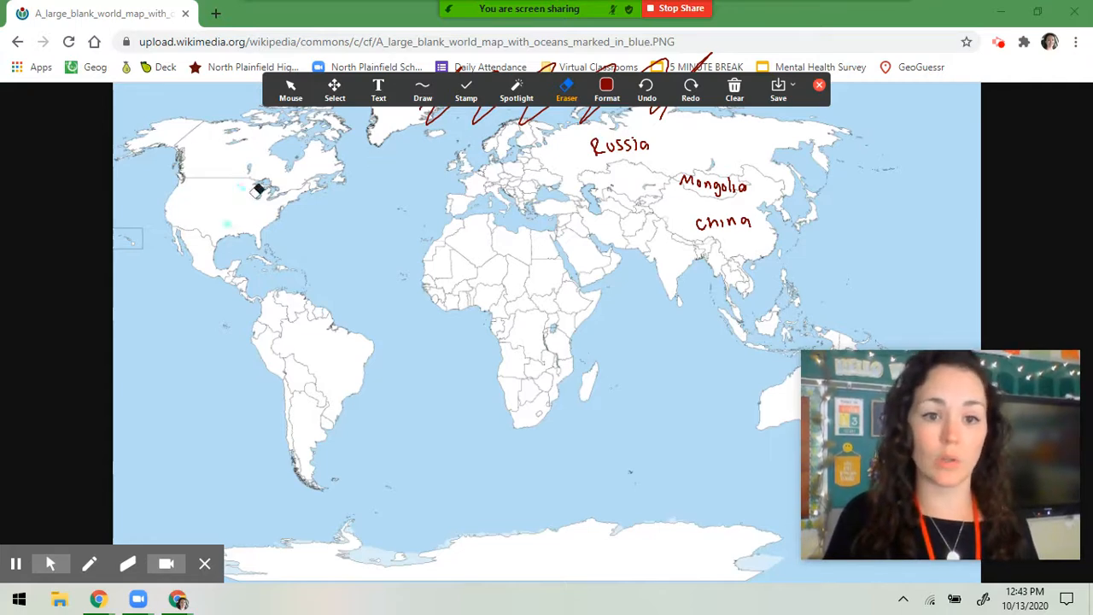
pyautogui.click(520, 128)
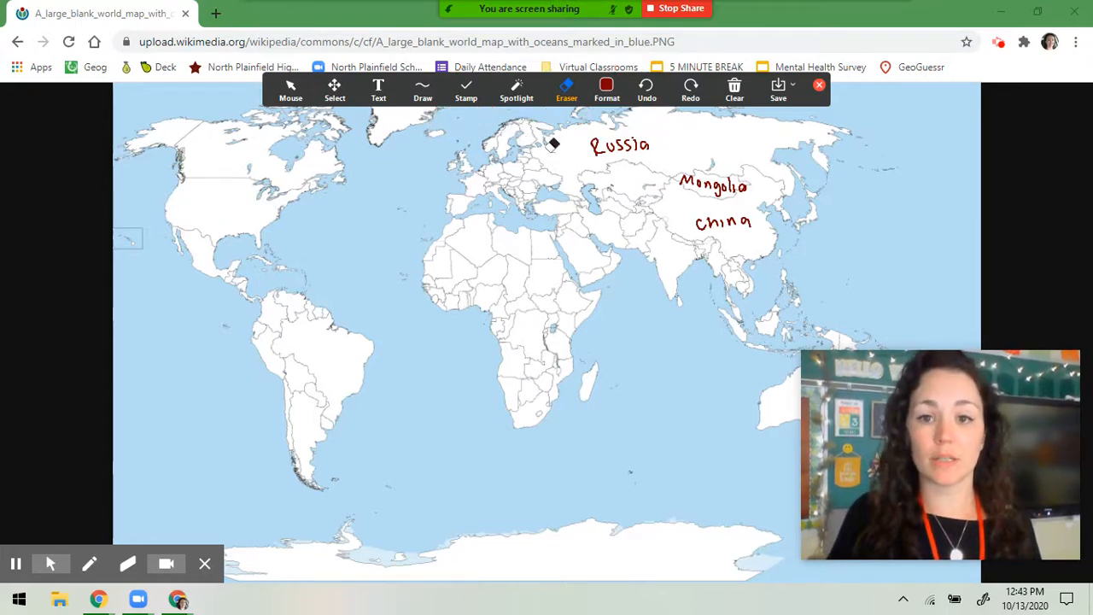
pyautogui.click(564, 147)
pyautogui.click(679, 172)
pyautogui.moveTo(684, 179)
pyautogui.mouseDown()
pyautogui.moveTo(752, 183)
pyautogui.moveTo(730, 220)
pyautogui.moveTo(698, 224)
pyautogui.mouseUp()
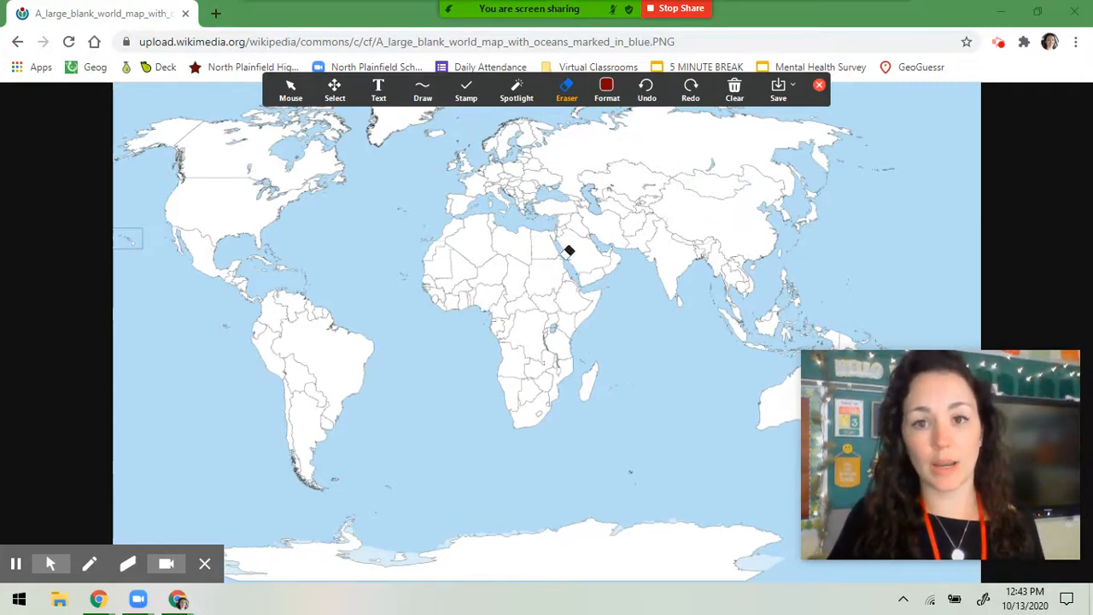
# - Stamp a check mark on western Russia and an X stamp just below it, near Kazakhstan
pyautogui.click(465, 91)
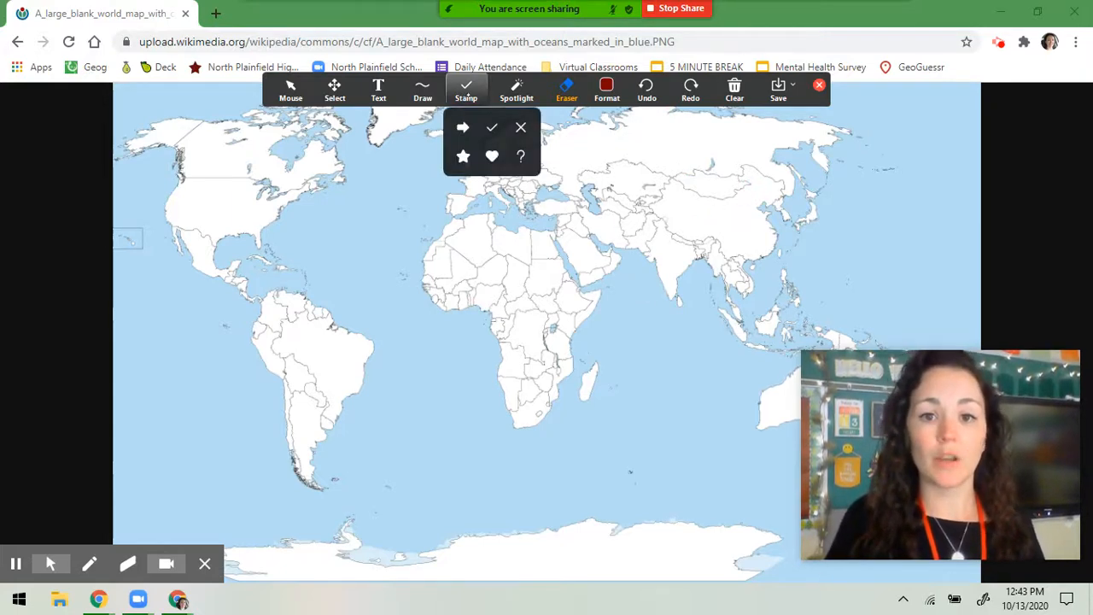
pyautogui.click(469, 96)
pyautogui.click(478, 99)
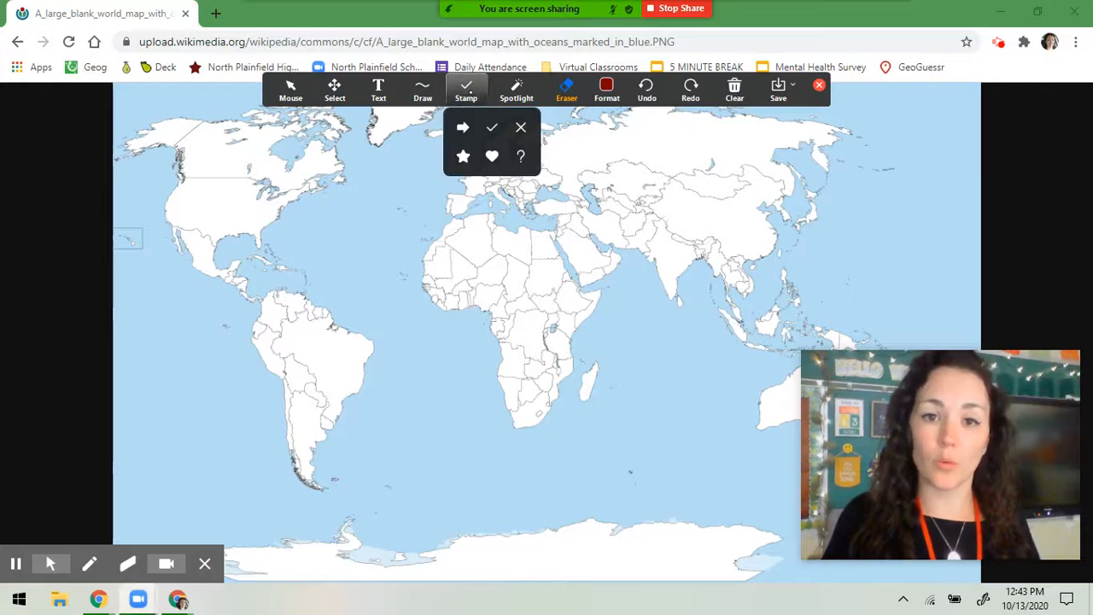
pyautogui.click(492, 128)
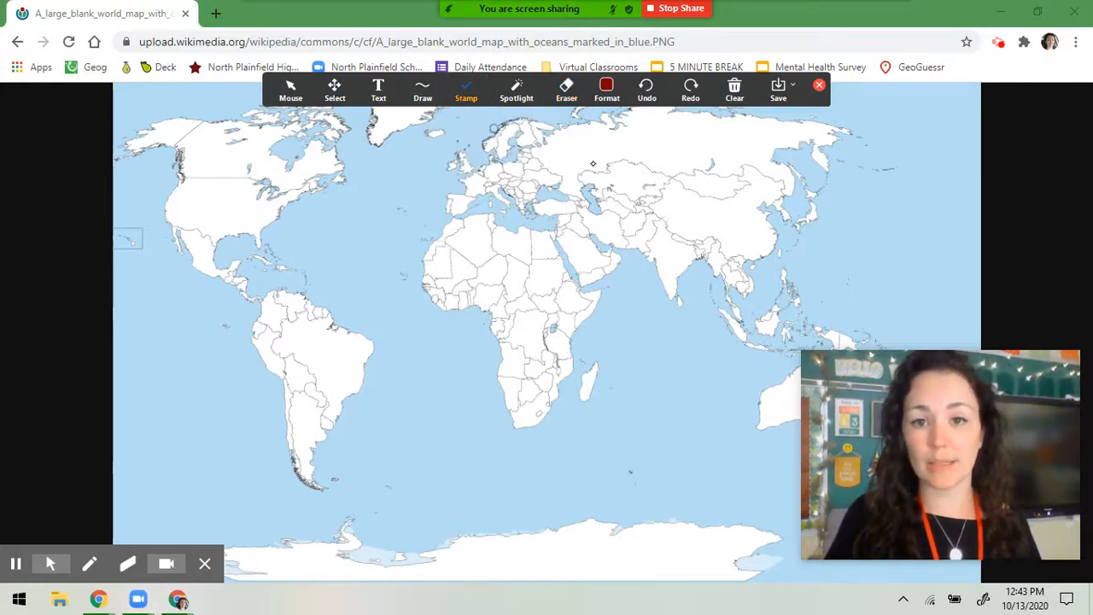
pyautogui.click(466, 90)
pyautogui.click(520, 122)
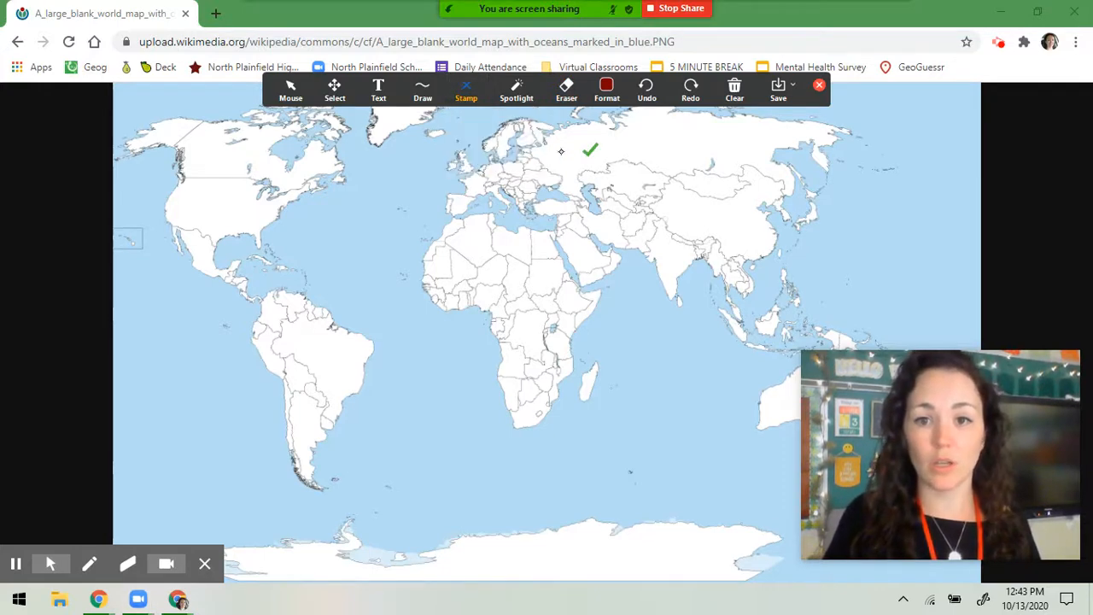
# - Stamp a star on northern Russia and a heart on Central Asia near China's western border
pyautogui.click(466, 90)
pyautogui.click(462, 156)
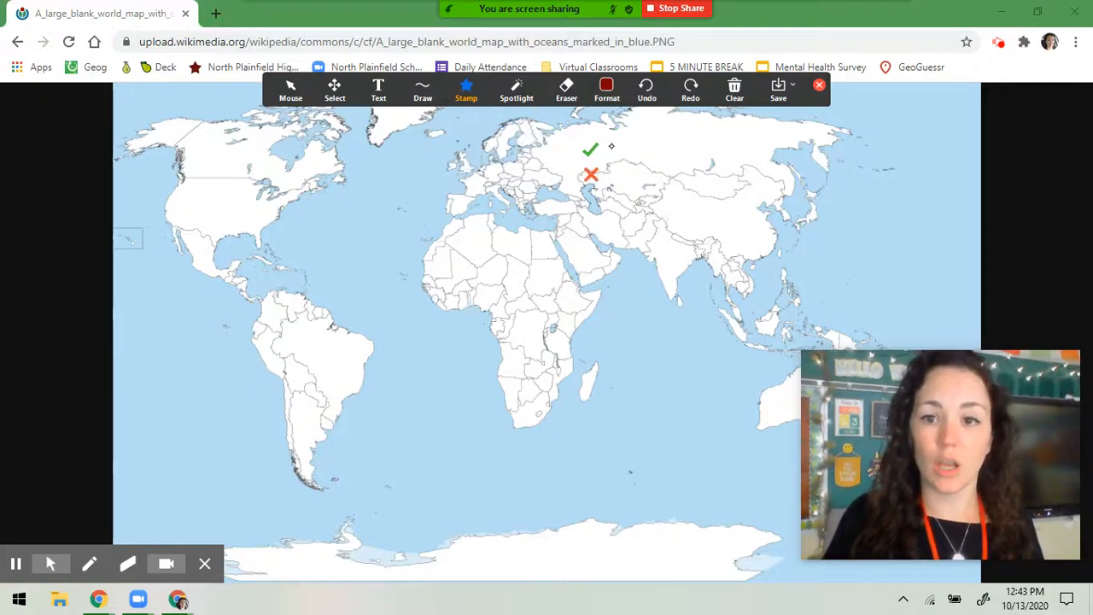
pyautogui.click(621, 131)
pyautogui.click(466, 90)
pyautogui.click(492, 156)
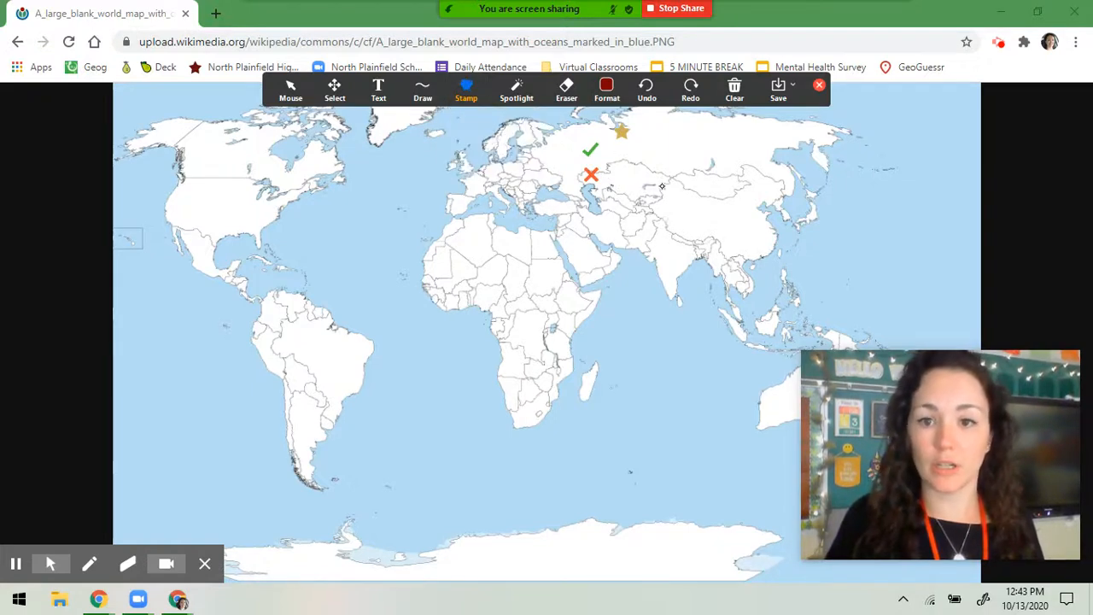
pyautogui.click(662, 189)
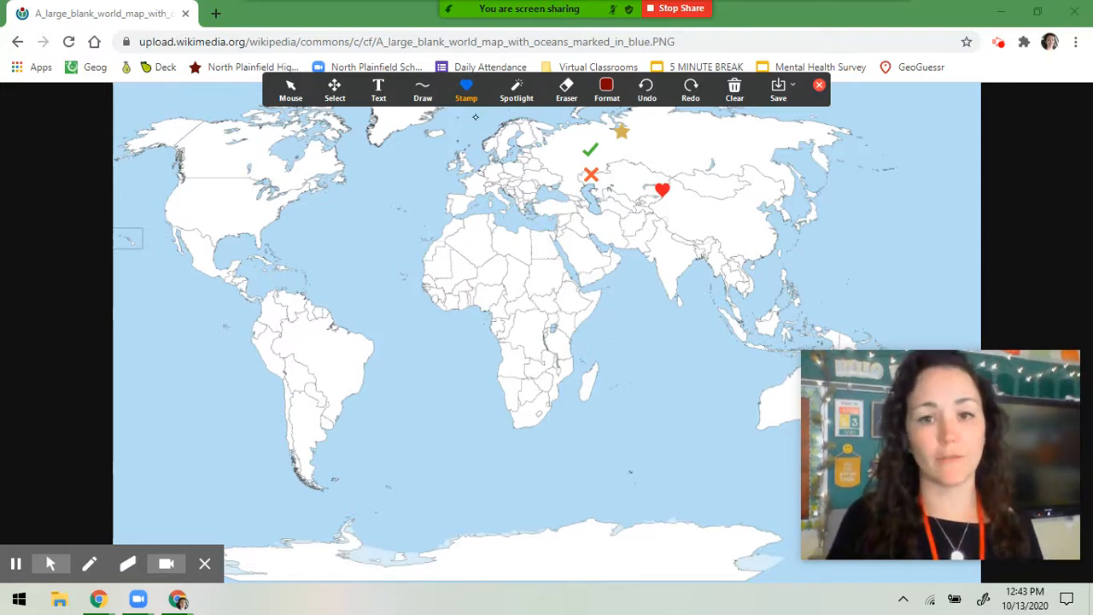
# - Clear all drawings to remove the check mark, X, star and heart stamps from the map
pyautogui.click(466, 91)
pyautogui.click(607, 90)
pyautogui.click(735, 90)
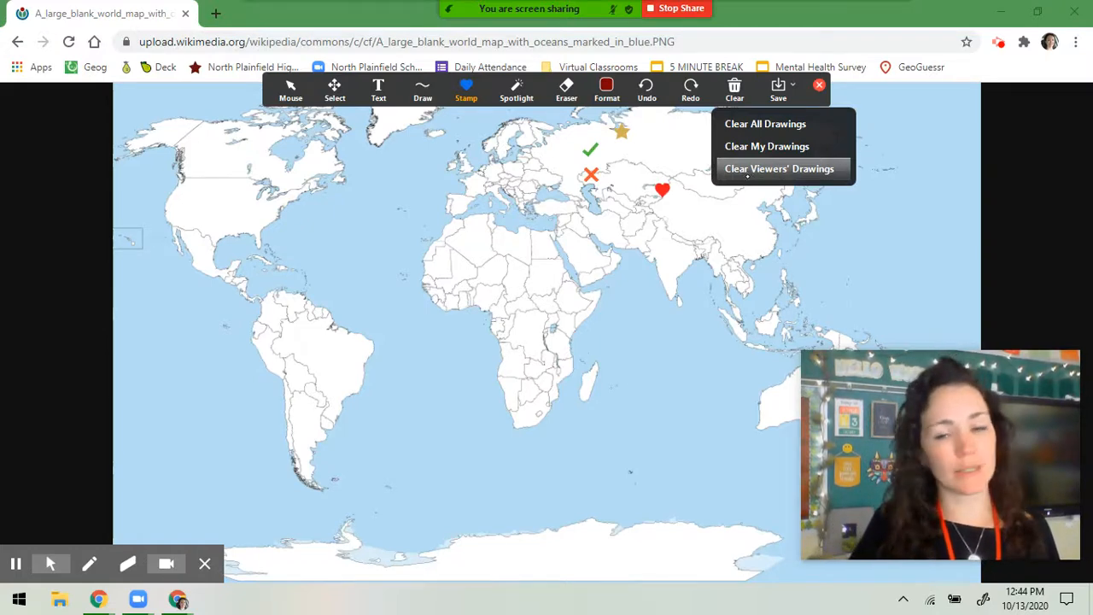
pyautogui.click(750, 124)
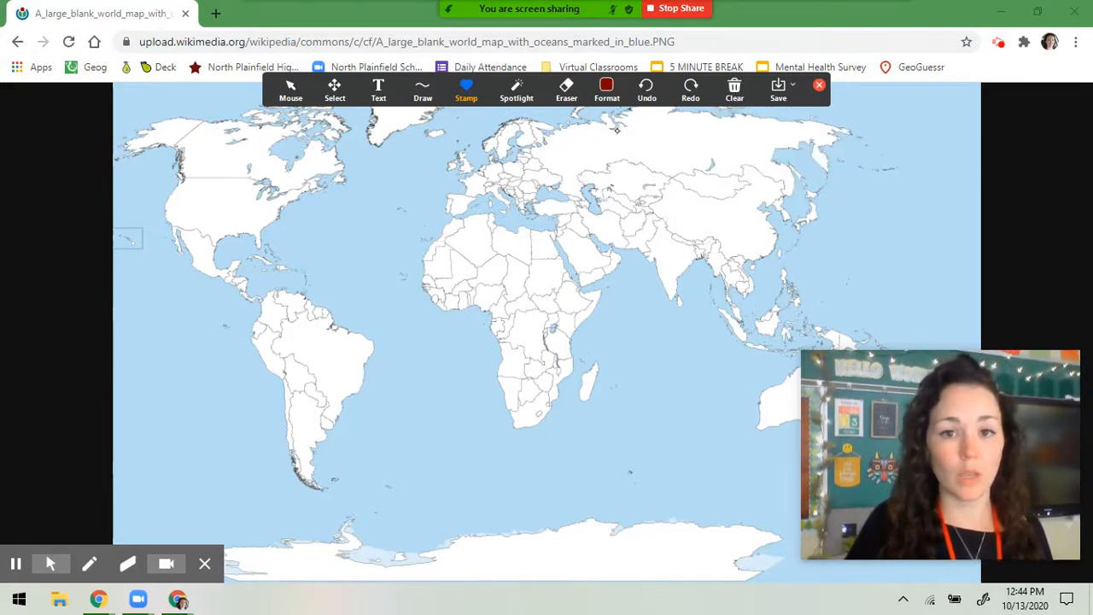
# - Draw a dark red outlined rectangle across southern Europe, North Africa and Asia as far as eastern China
pyautogui.click(465, 88)
pyautogui.click(425, 91)
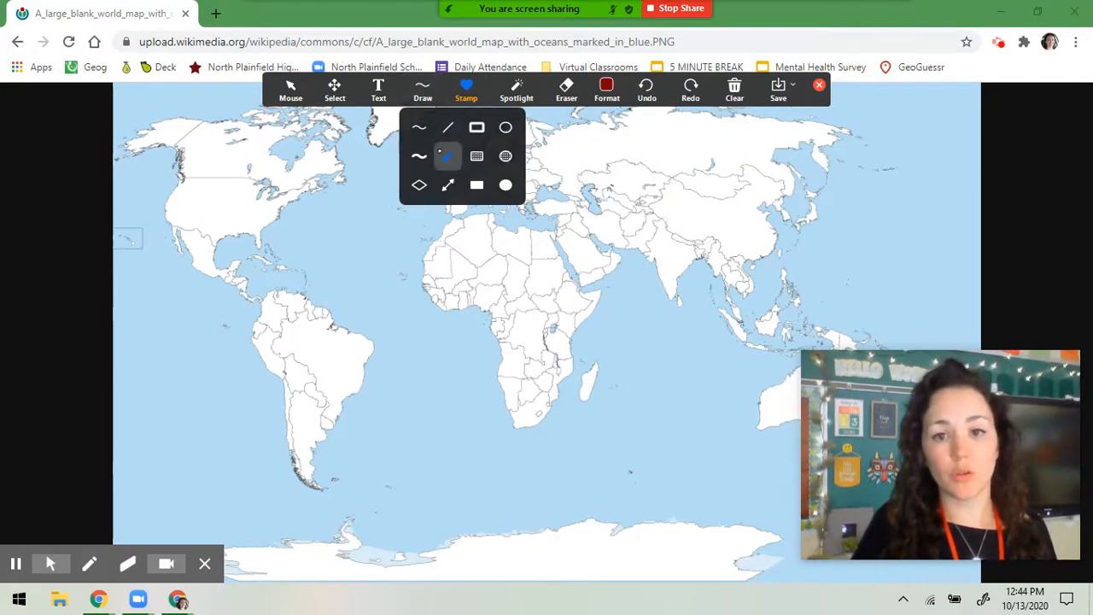
pyautogui.click(479, 130)
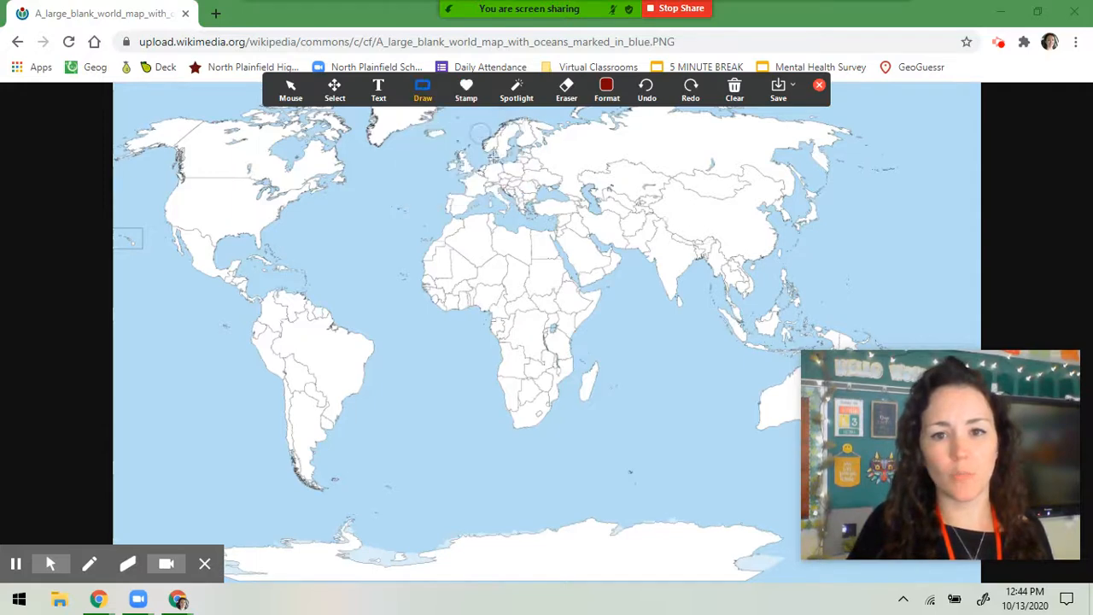
pyautogui.moveTo(488, 151); pyautogui.dragTo(762, 262)
# - Draw a double-headed arrow between northern Brazil and northwest Africa, and a single-headed arrow pointing southwest in the North Atlantic
pyautogui.click(403, 78)
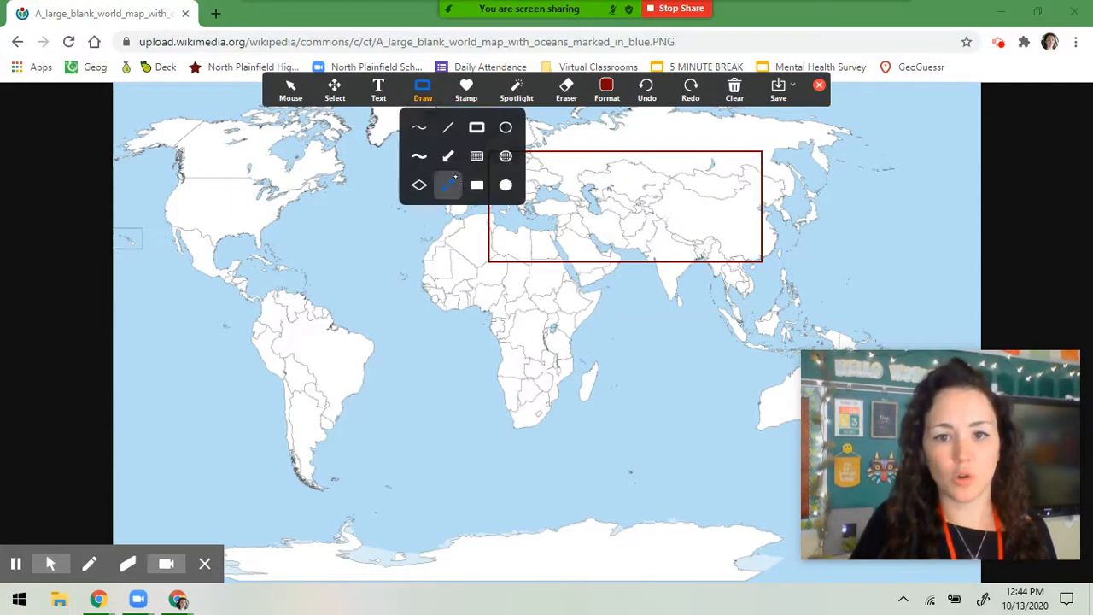
pyautogui.click(448, 185)
pyautogui.moveTo(350, 324); pyautogui.dragTo(442, 232)
pyautogui.click(423, 90)
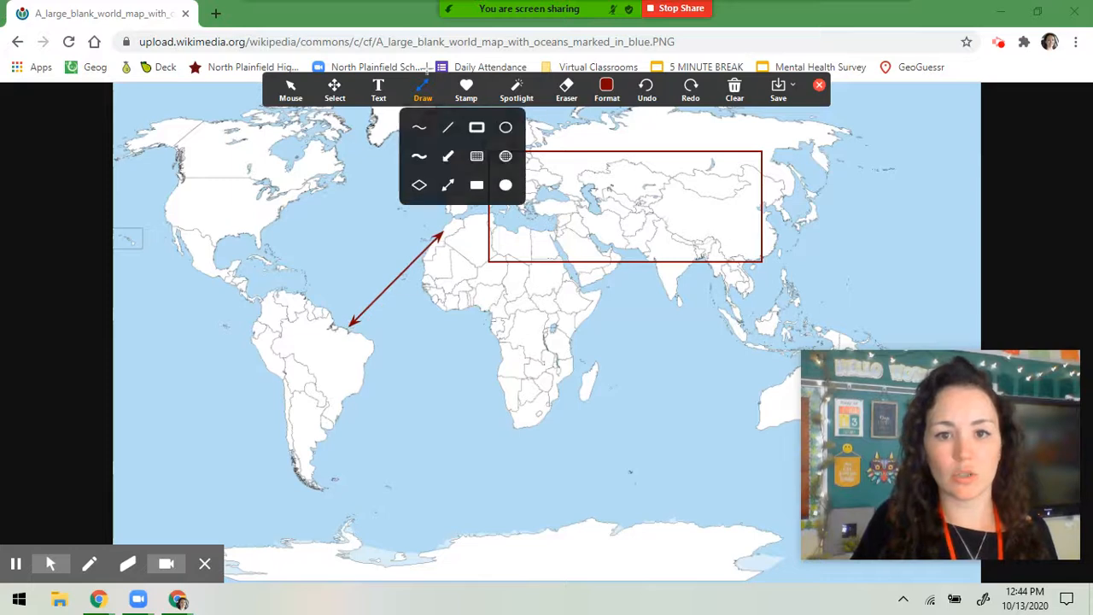
pyautogui.click(447, 164)
pyautogui.moveTo(372, 226); pyautogui.dragTo(407, 166)
# - Draw a solid dark red circle over the Arabian Peninsula and an outlined circle over East and Southeast Asia
pyautogui.click(423, 89)
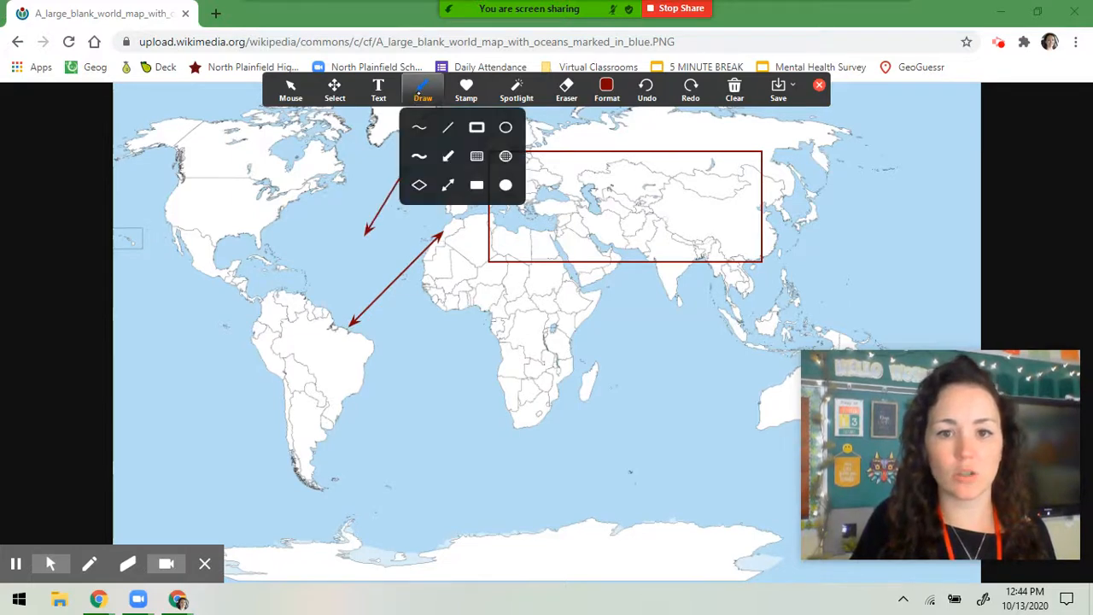
pyautogui.click(477, 157)
pyautogui.moveTo(534, 200)
pyautogui.mouseDown()
pyautogui.moveTo(518, 188)
pyautogui.moveTo(682, 345)
pyautogui.mouseUp()
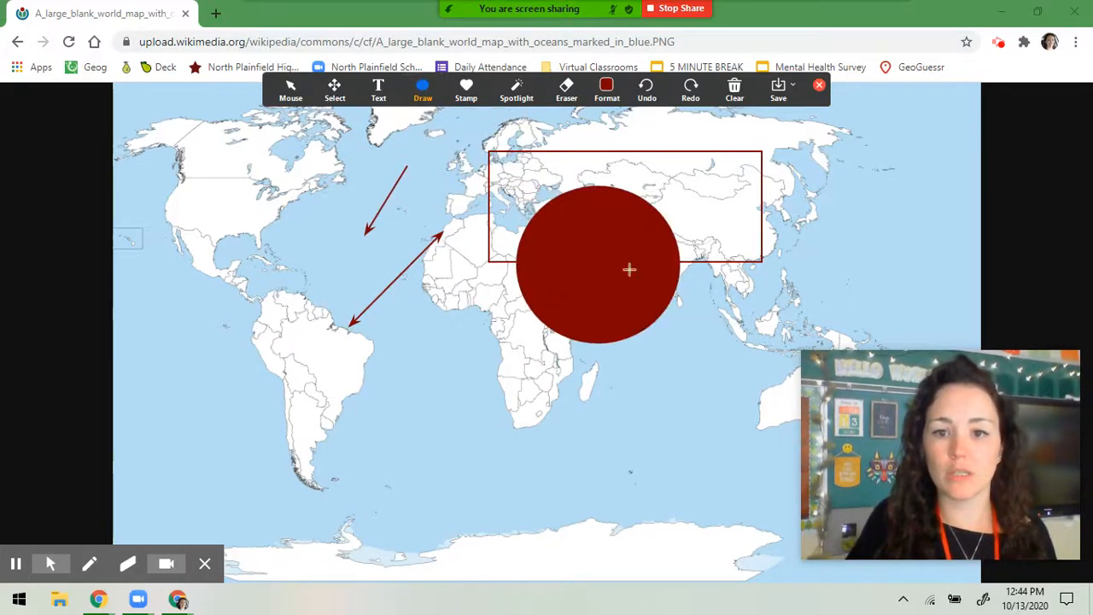
pyautogui.click(422, 90)
pyautogui.click(505, 128)
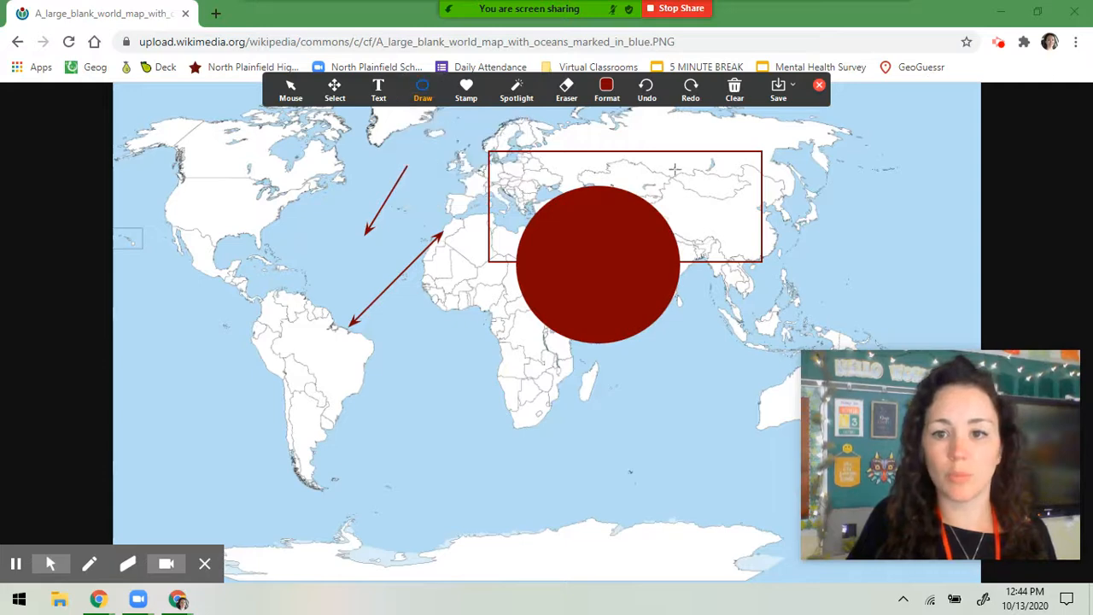
pyautogui.moveTo(674, 167); pyautogui.dragTo(839, 315)
# - Draw semi-transparent rectangles over southern Africa with the Indian Ocean and over the Americas with the Atlantic
pyautogui.click(422, 89)
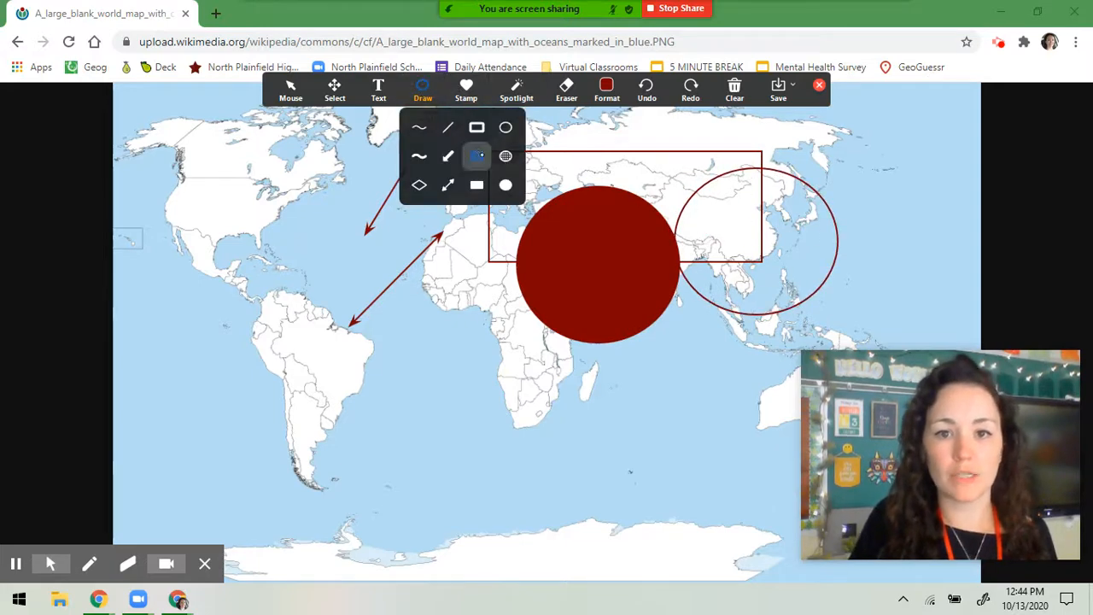
pyautogui.click(476, 156)
pyautogui.moveTo(470, 316); pyautogui.dragTo(694, 479)
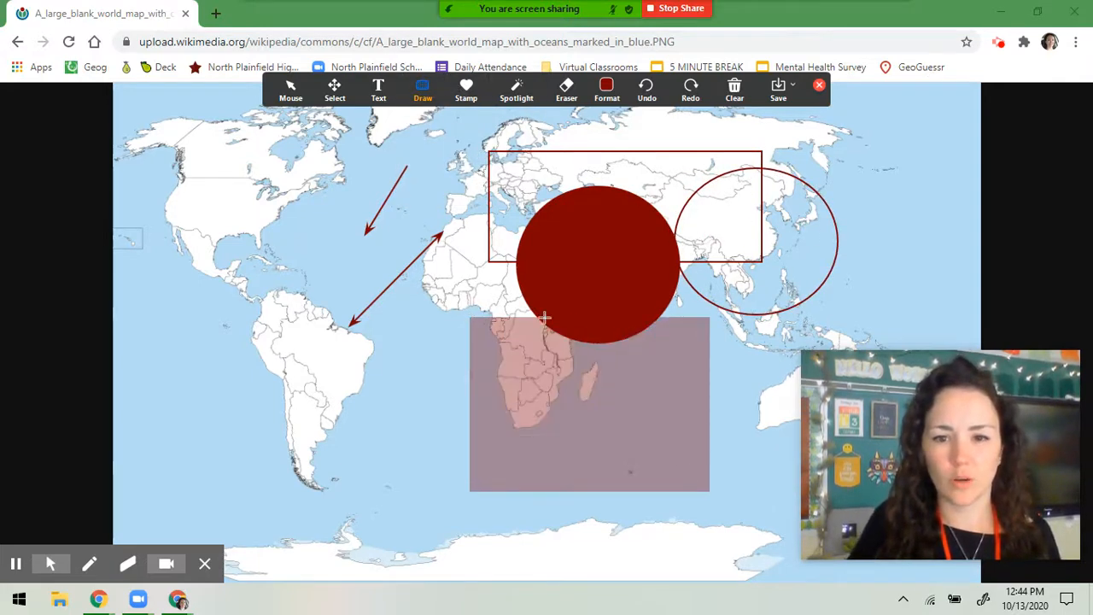
pyautogui.moveTo(142, 179); pyautogui.dragTo(440, 364)
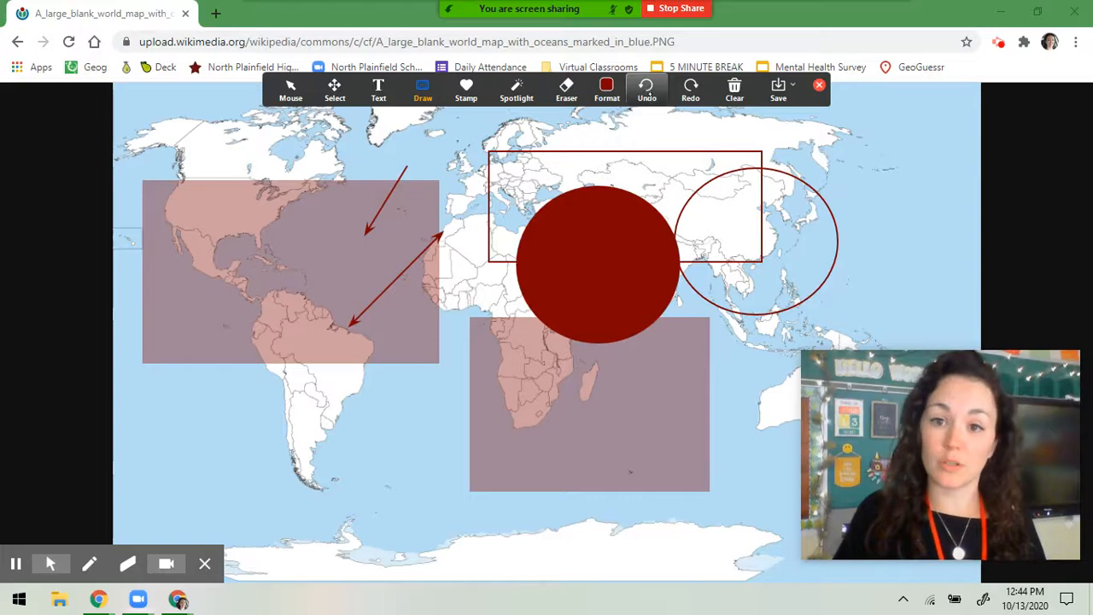
# - Undo and redo the shaded rectangle over the Americas twice, and clear all the shapes from the map
pyautogui.click(647, 95)
pyautogui.click(691, 91)
pyautogui.click(650, 96)
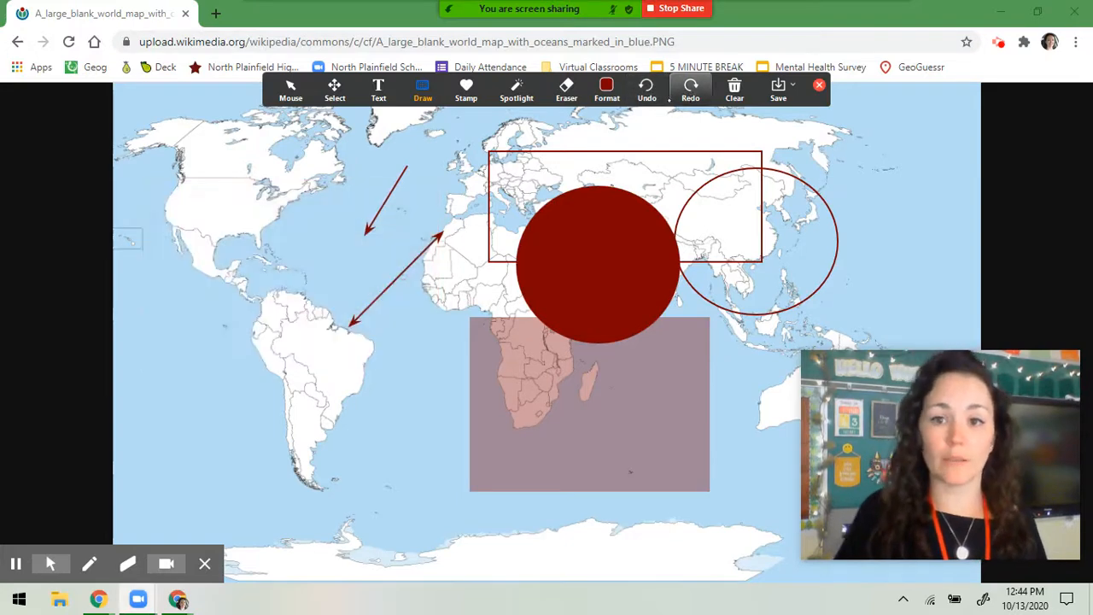
pyautogui.click(690, 91)
pyautogui.click(734, 91)
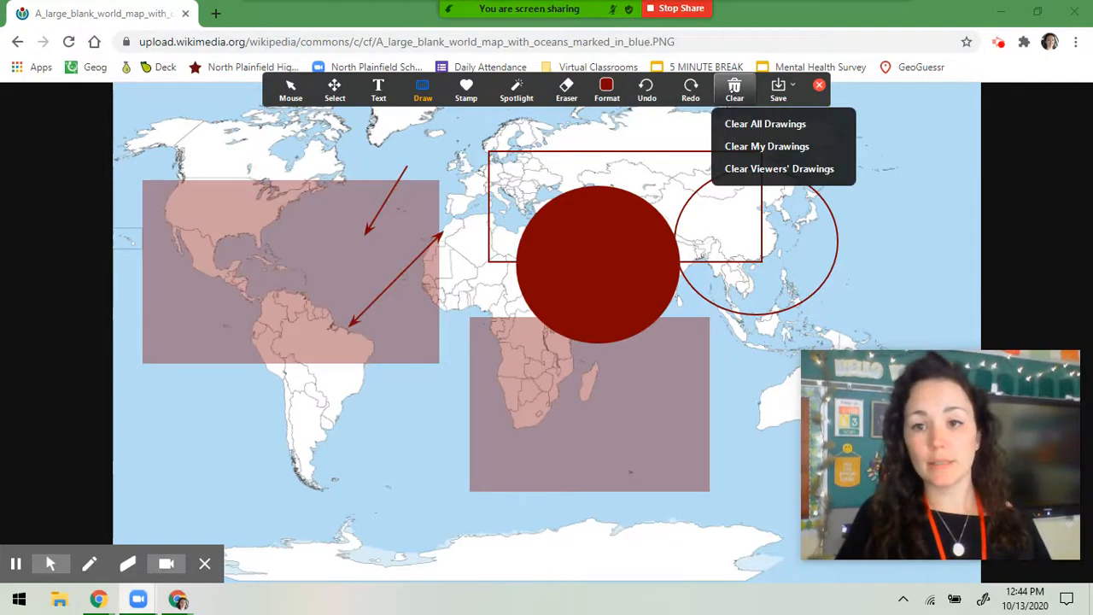
pyautogui.click(761, 120)
# - Handwrite "Brainstorming" across the map with the freehand pen, and draw a smiley face and a heart below it
pyautogui.click(423, 90)
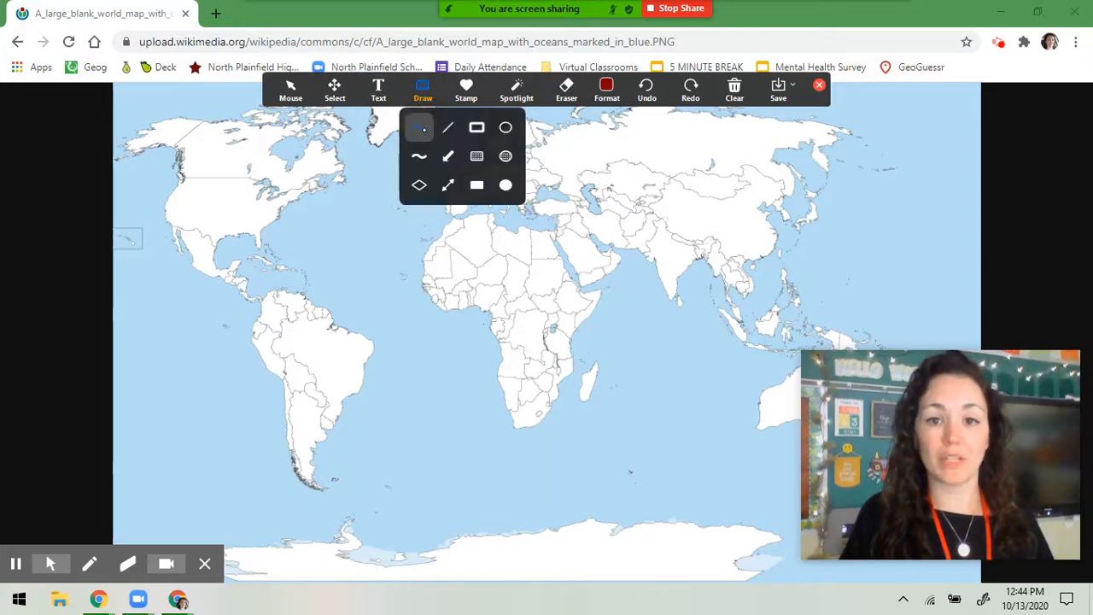
pyautogui.click(419, 122)
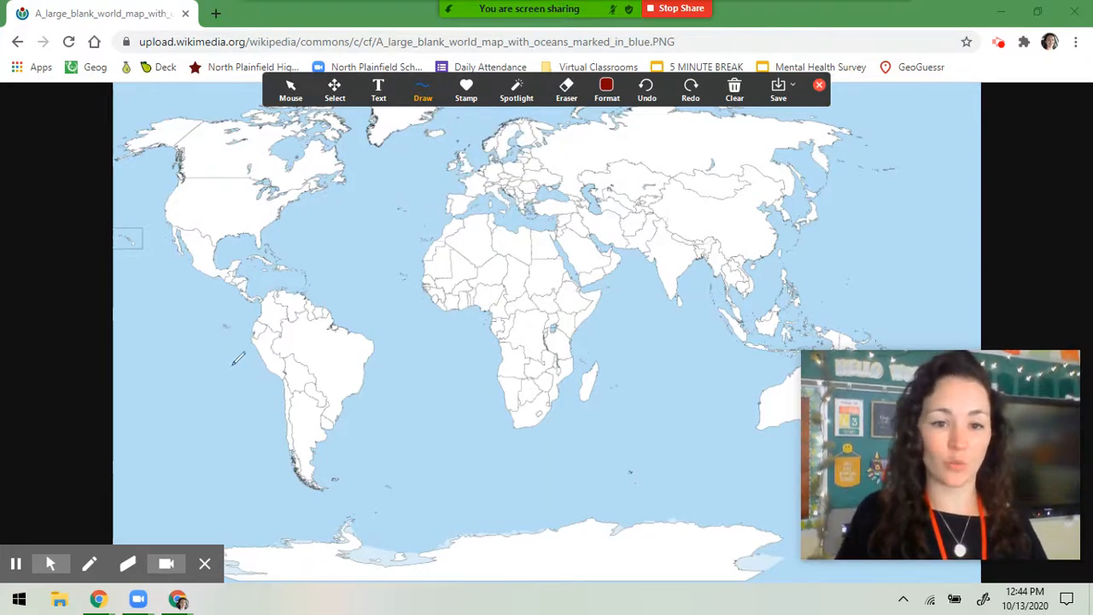
pyautogui.moveTo(295, 301)
pyautogui.mouseDown()
pyautogui.moveTo(318, 353)
pyautogui.moveTo(348, 310)
pyautogui.moveTo(396, 322)
pyautogui.moveTo(451, 287)
pyautogui.moveTo(679, 224)
pyautogui.moveTo(664, 280)
pyautogui.mouseUp()
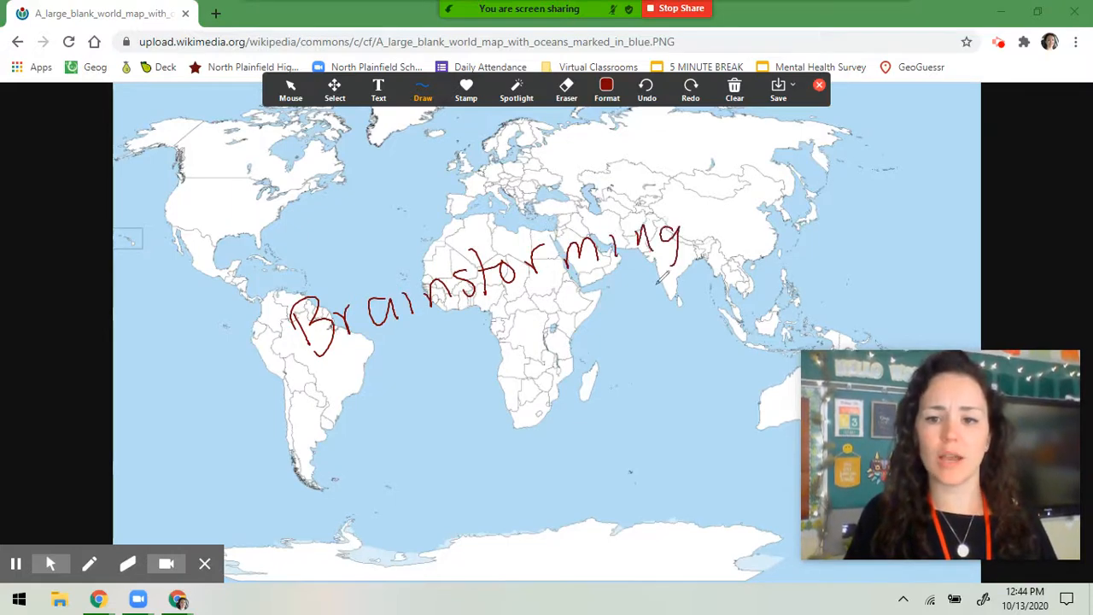
pyautogui.moveTo(633, 381); pyautogui.dragTo(680, 376)
pyautogui.moveTo(452, 389)
pyautogui.mouseDown()
pyautogui.moveTo(471, 376)
pyautogui.moveTo(457, 425)
pyautogui.mouseUp()
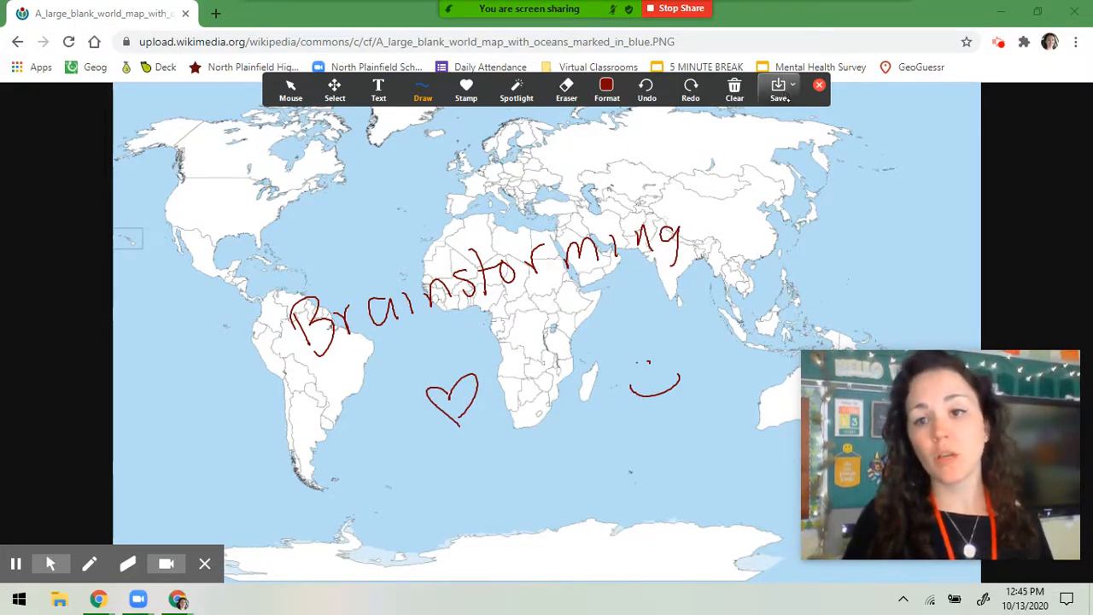
# - Save the annotated screen as a PNG and show the saved file in its folder
pyautogui.click(778, 86)
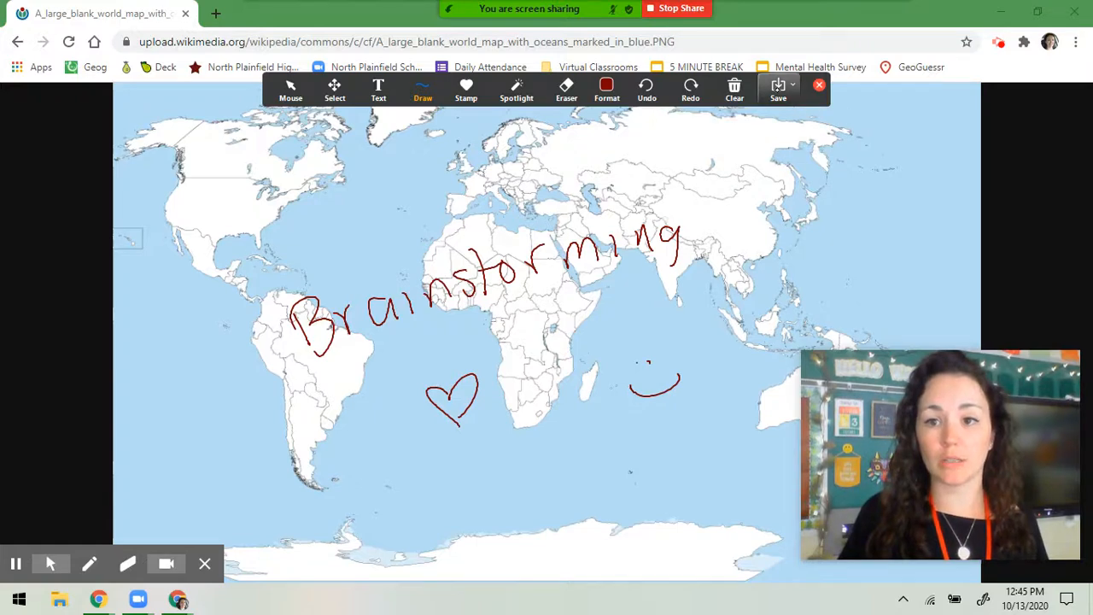
pyautogui.click(778, 87)
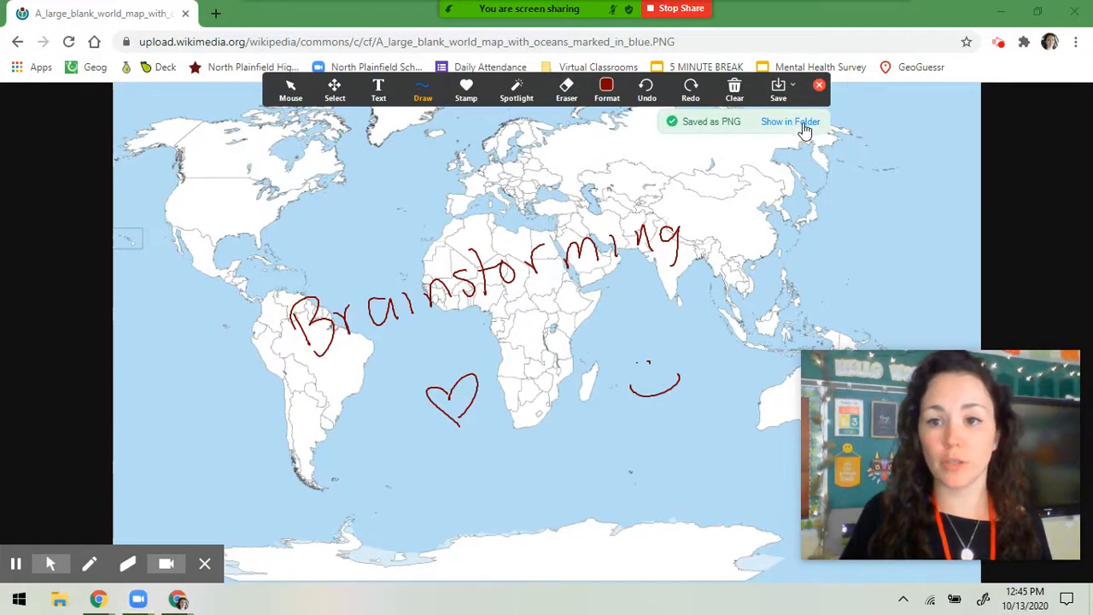
pyautogui.click(801, 124)
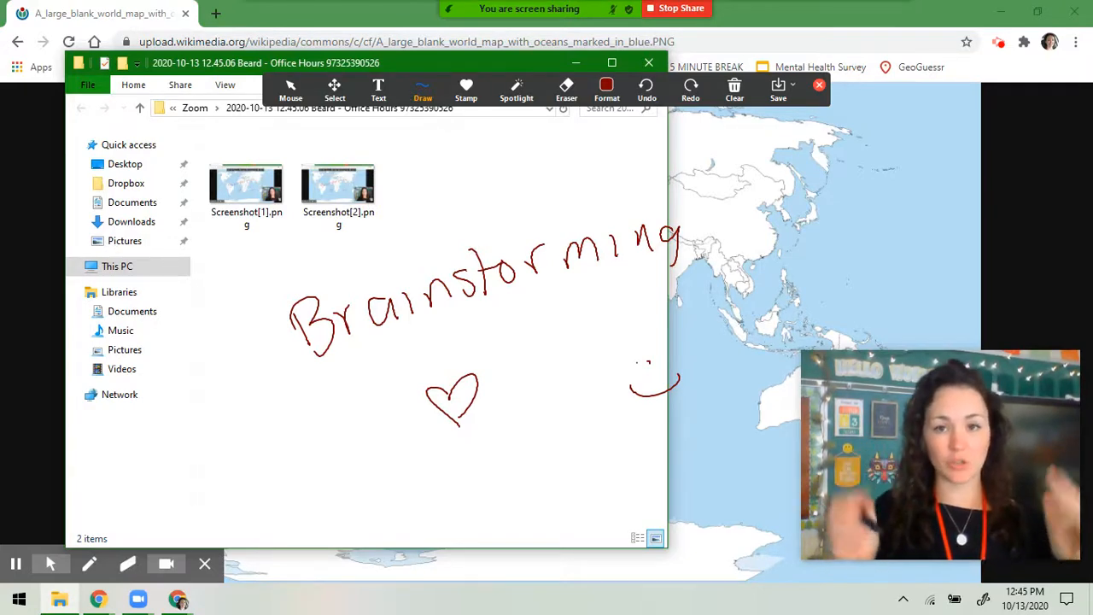
# - Clear the handwriting from the screen, and view the saved Screenshot[2].png in the mouse mode before closing it
pyautogui.click(742, 85)
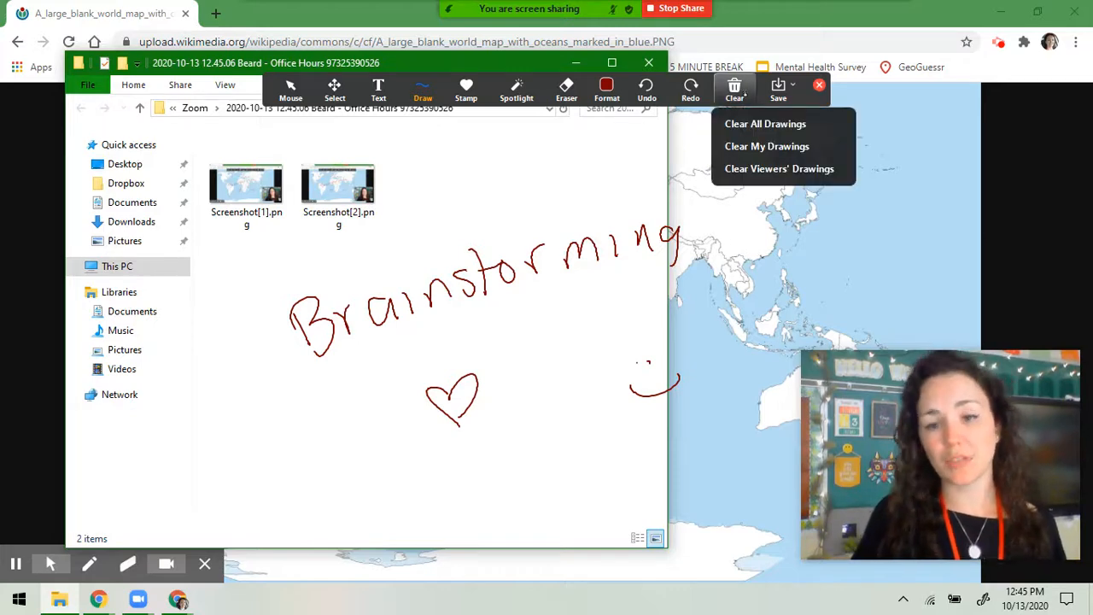
pyautogui.click(749, 138)
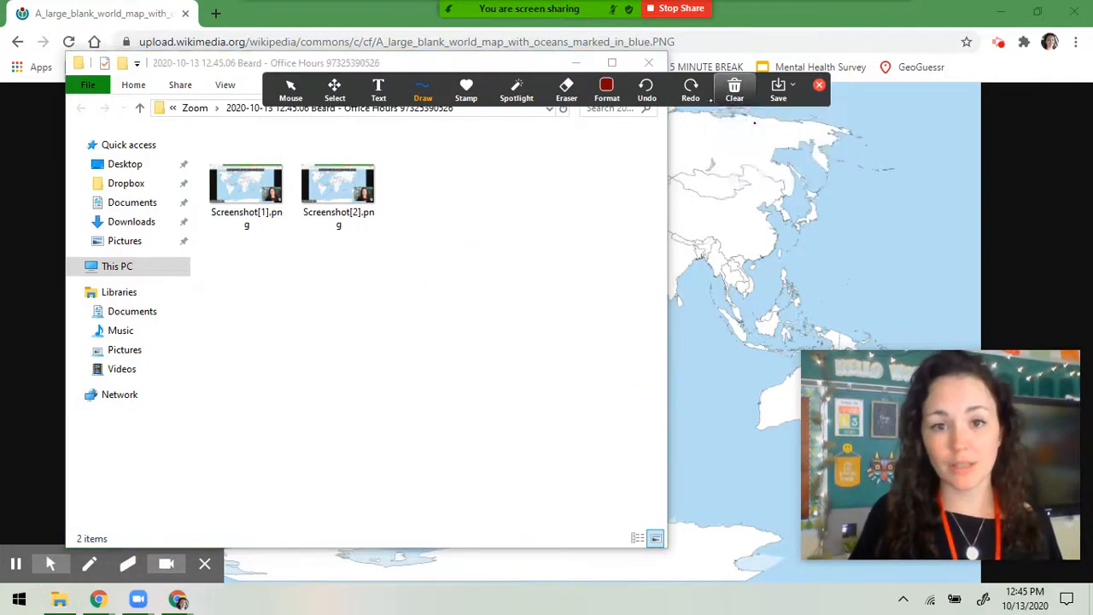
pyautogui.click(289, 88)
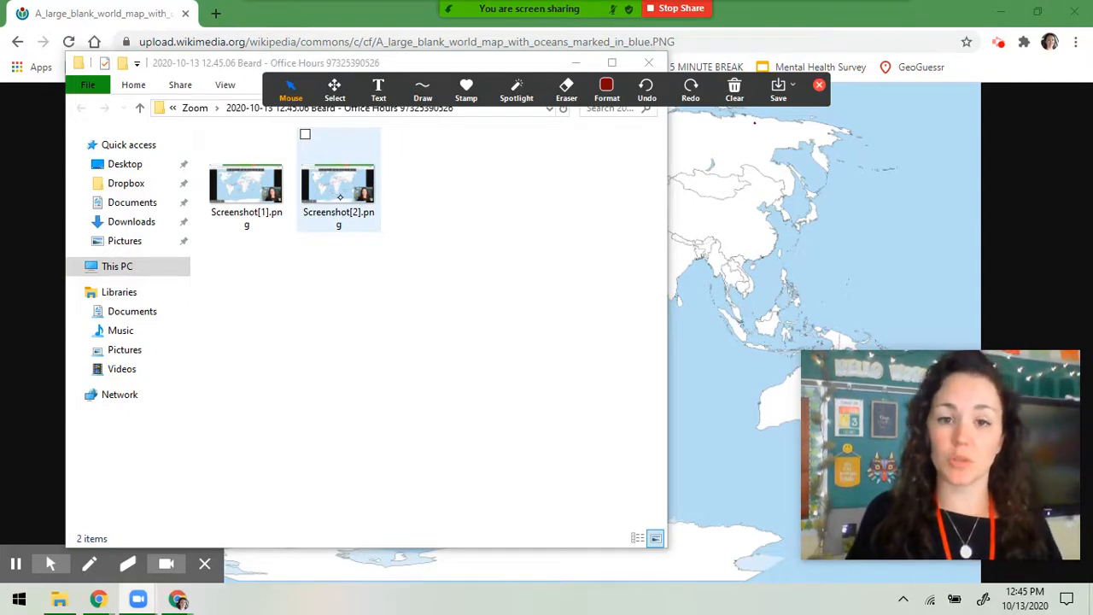
pyautogui.click(339, 197)
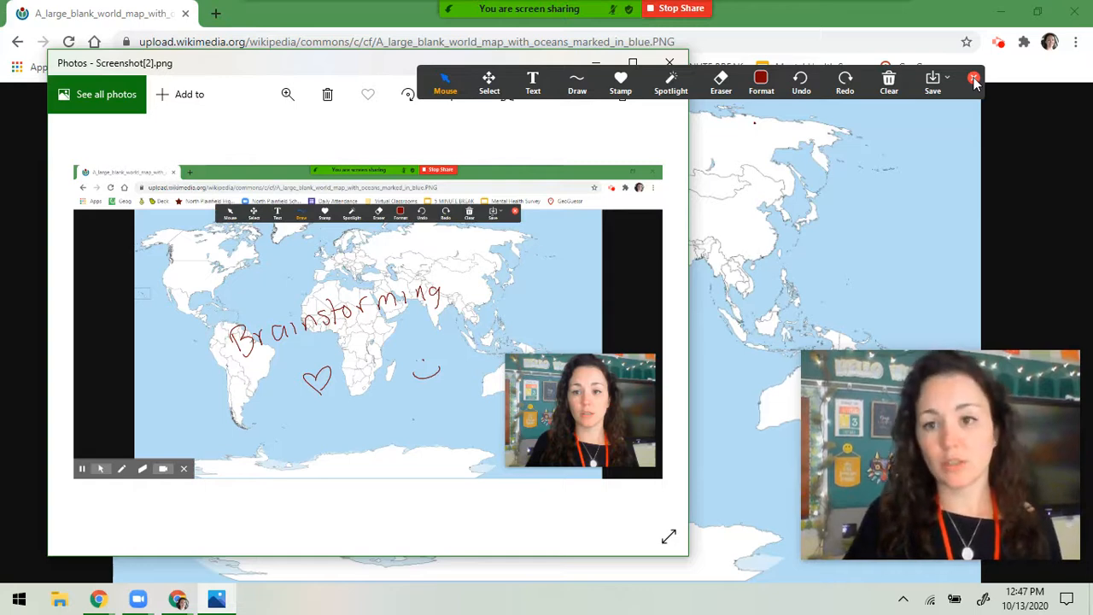
pyautogui.click(670, 63)
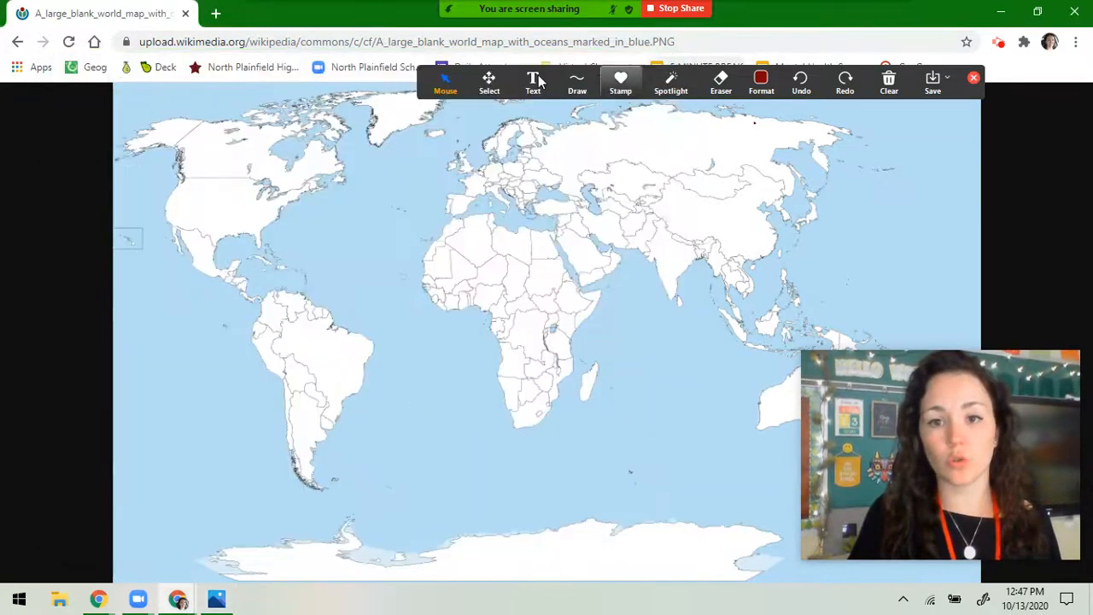
# - Draw a freehand zigzag across the Atlantic and Africa, and close the annotation tools with the line left in place
pyautogui.moveTo(571, 93)
pyautogui.click(573, 121)
pyautogui.moveTo(340, 295)
pyautogui.mouseDown()
pyautogui.moveTo(410, 225)
pyautogui.moveTo(617, 276)
pyautogui.moveTo(613, 310)
pyautogui.mouseUp()
pyautogui.click(973, 78)
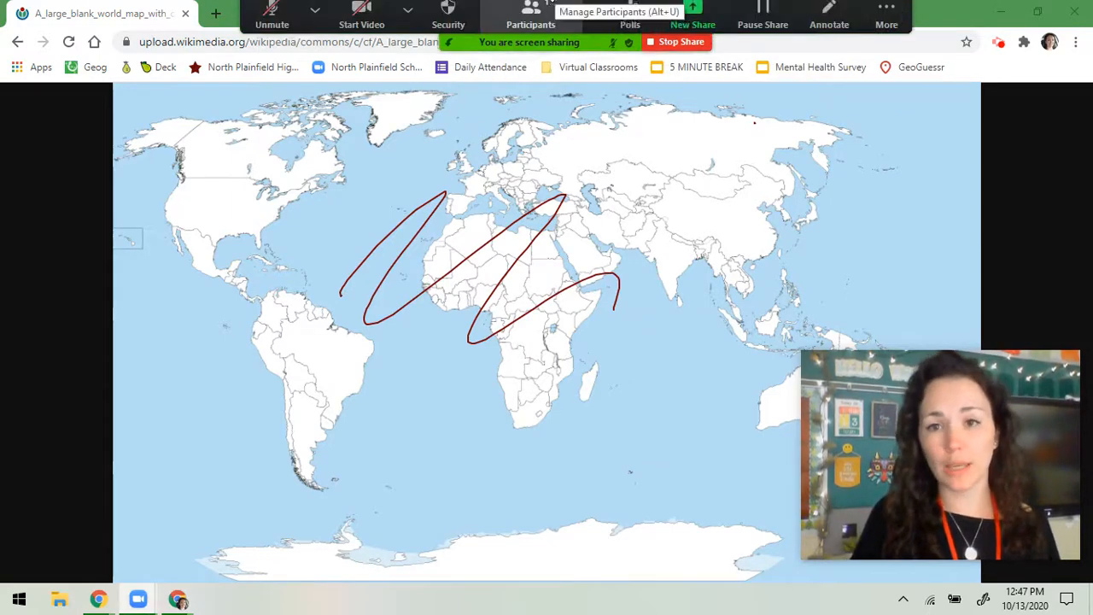
# - Open a new browser tab, and turn annotation back on to clear all drawings left on the screen
pyautogui.click(218, 17)
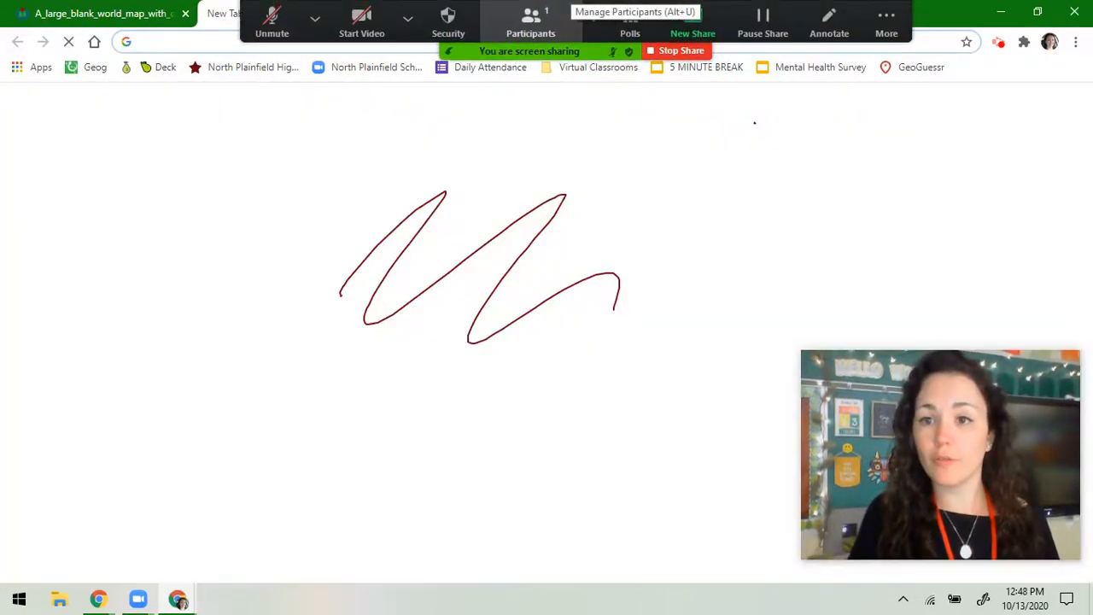
pyautogui.click(885, 17)
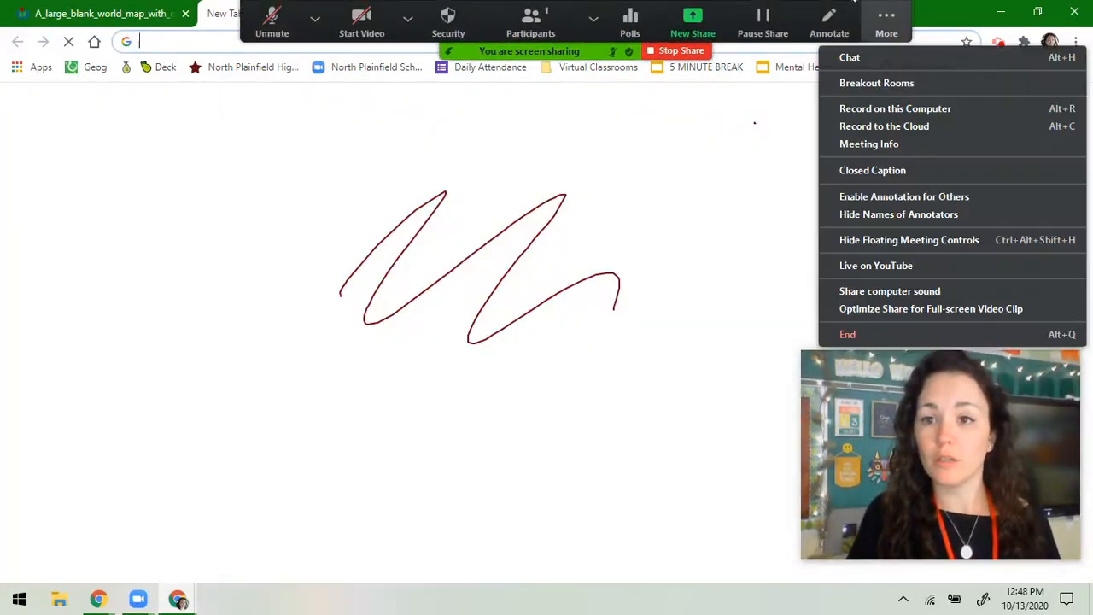
pyautogui.click(828, 16)
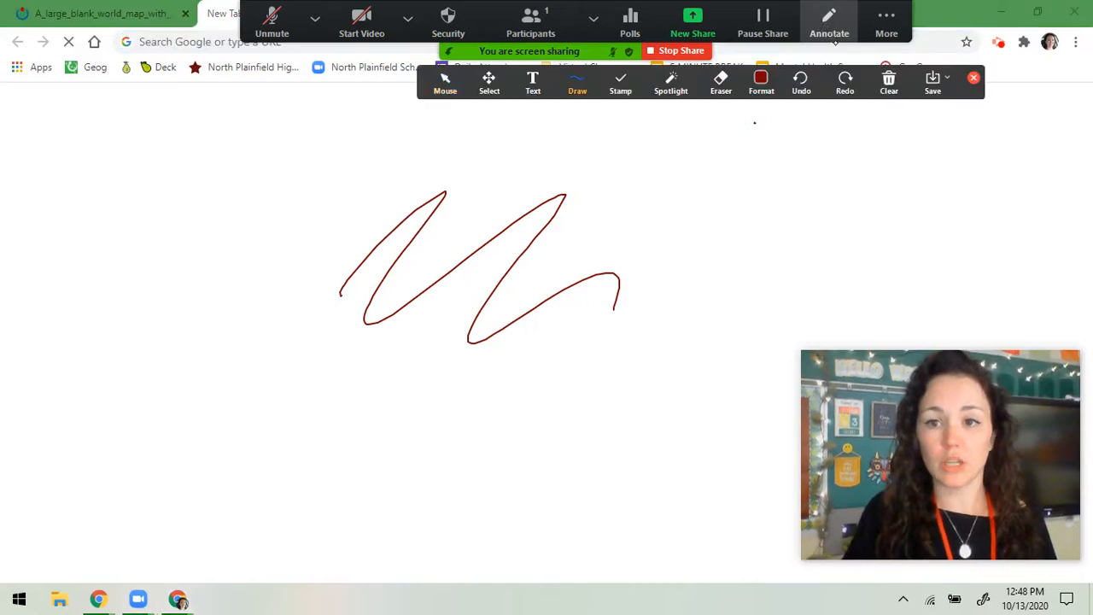
pyautogui.click(889, 81)
pyautogui.click(889, 116)
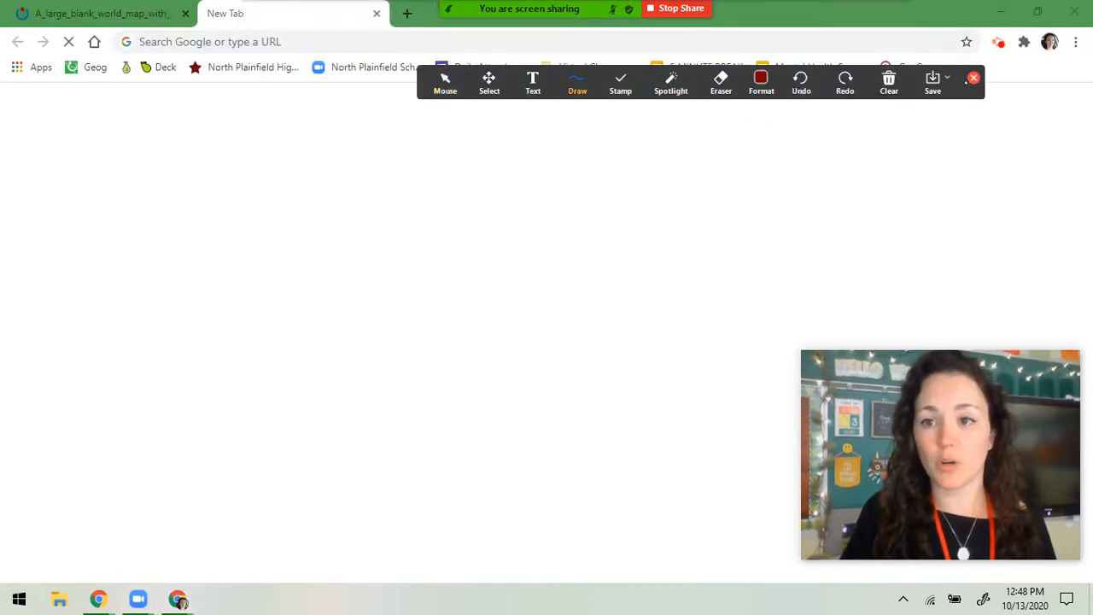
# - Close the annotation tools and stop sharing the screen
pyautogui.click(974, 78)
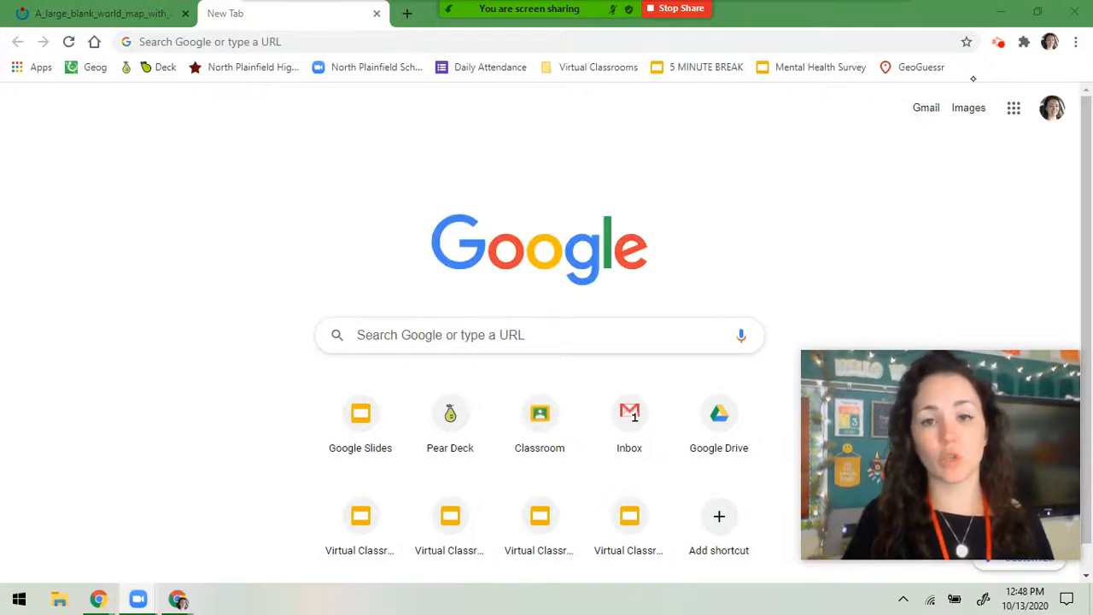
pyautogui.click(665, 10)
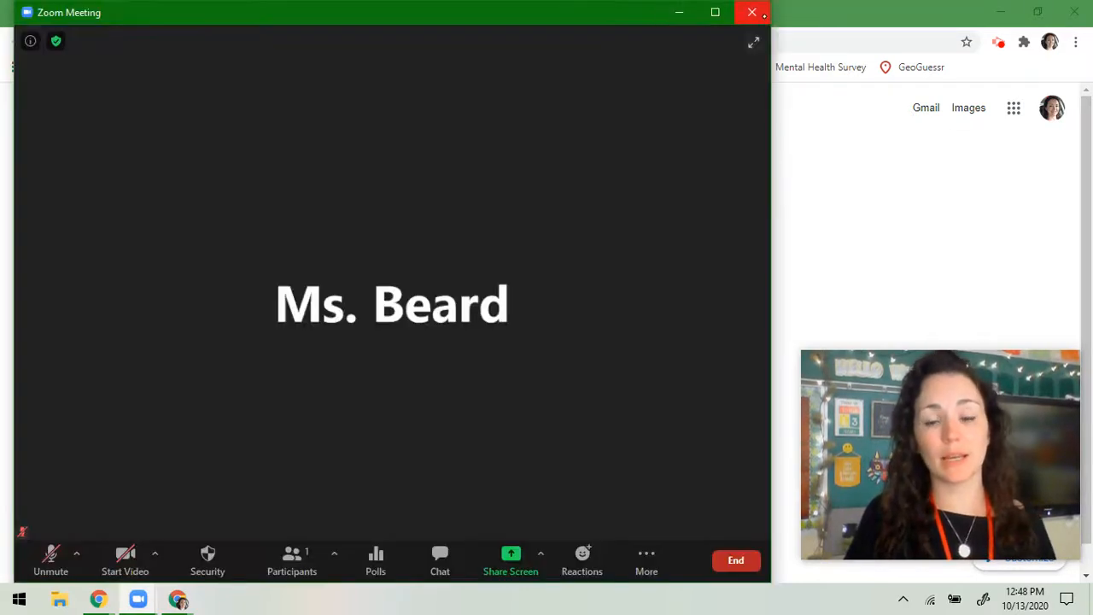